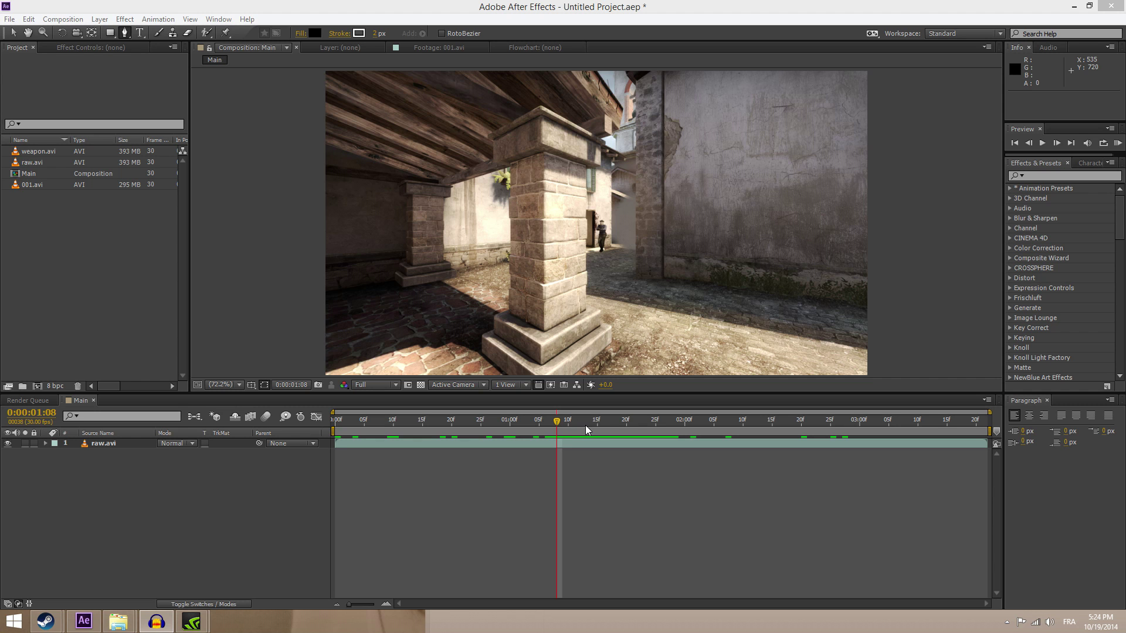
# - Preview the gameplay, weapon.avi and 001.avi clips to review the footage
pyautogui.moveTo(586, 425)
pyautogui.mouseDown()
pyautogui.moveTo(653, 426)
pyautogui.moveTo(569, 429)
pyautogui.moveTo(675, 428)
pyautogui.moveTo(564, 427)
pyautogui.moveTo(682, 428)
pyautogui.moveTo(567, 423)
pyautogui.mouseUp()
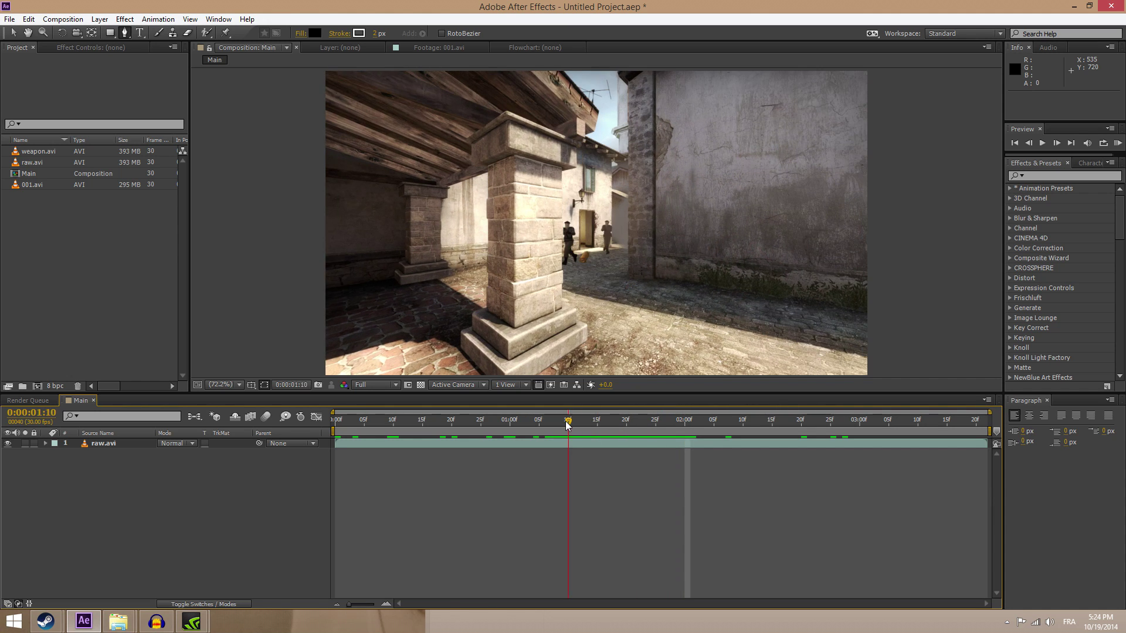
pyautogui.doubleClick(41, 150)
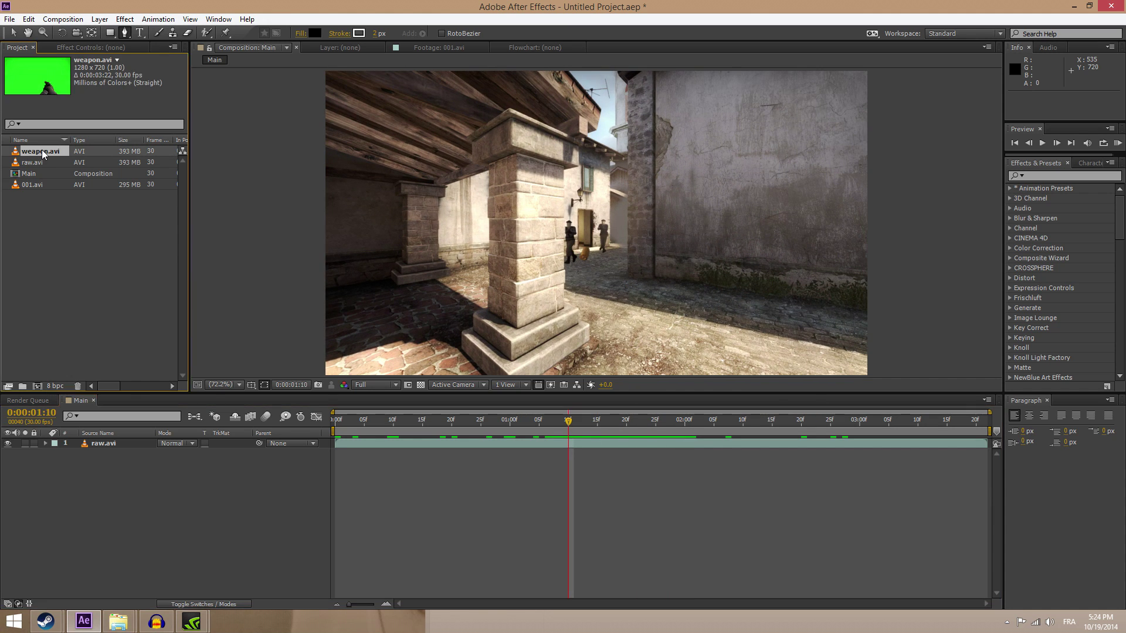
pyautogui.click(34, 191)
pyautogui.click(38, 184)
pyautogui.doubleClick(38, 184)
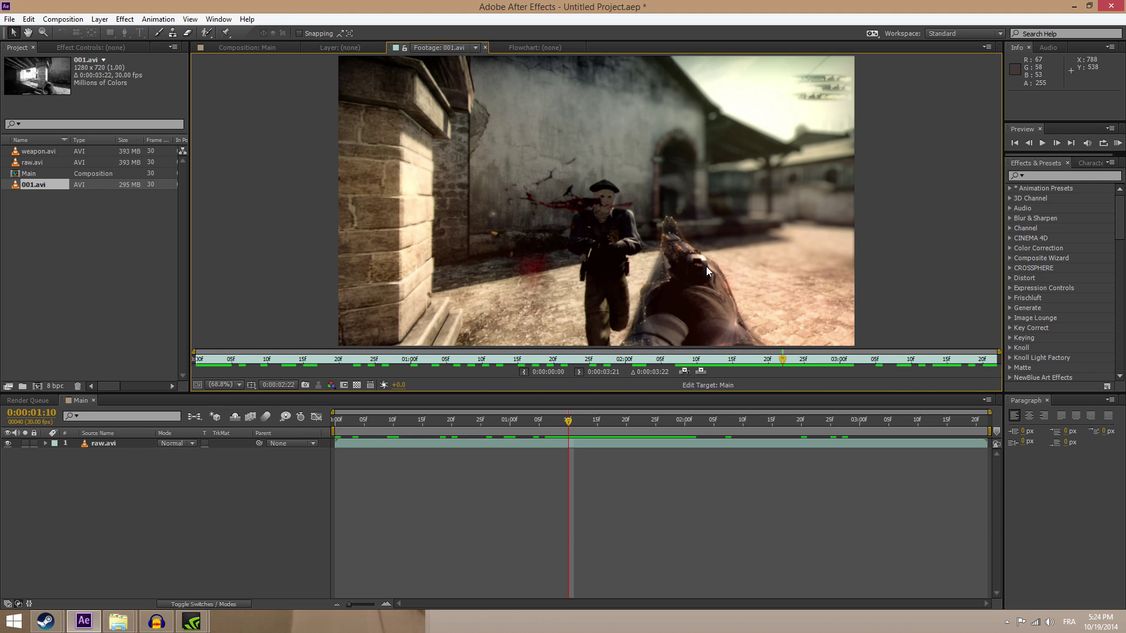
pyautogui.moveTo(692, 358); pyautogui.dragTo(811, 364)
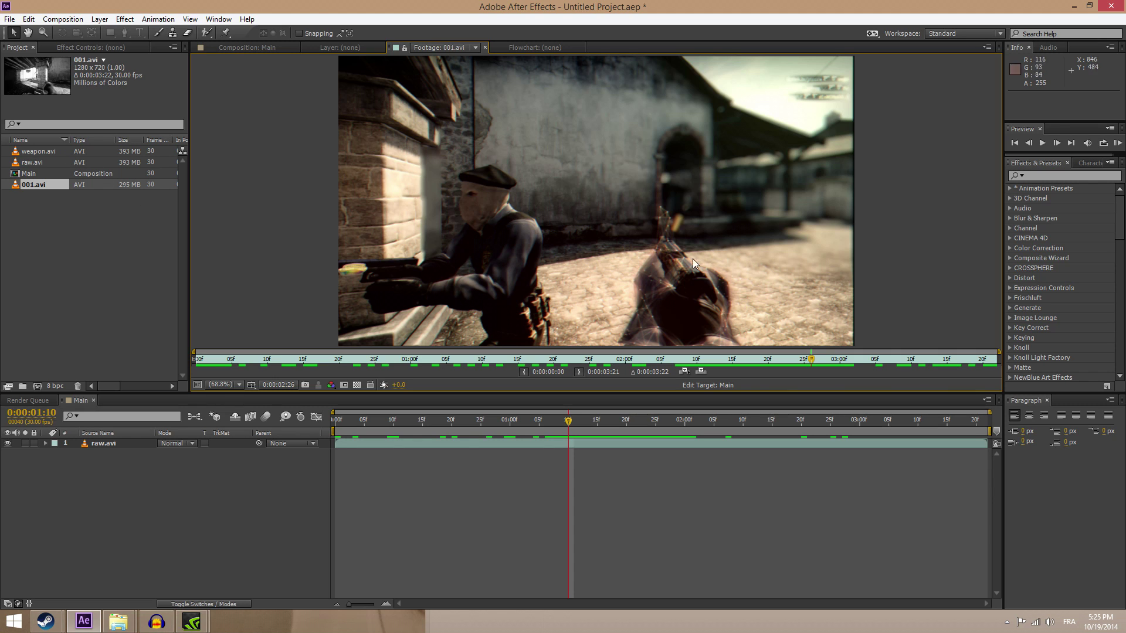
# - Create a new composition from weapon.avi and rename it Weapon
pyautogui.doubleClick(33, 175)
pyautogui.click(603, 421)
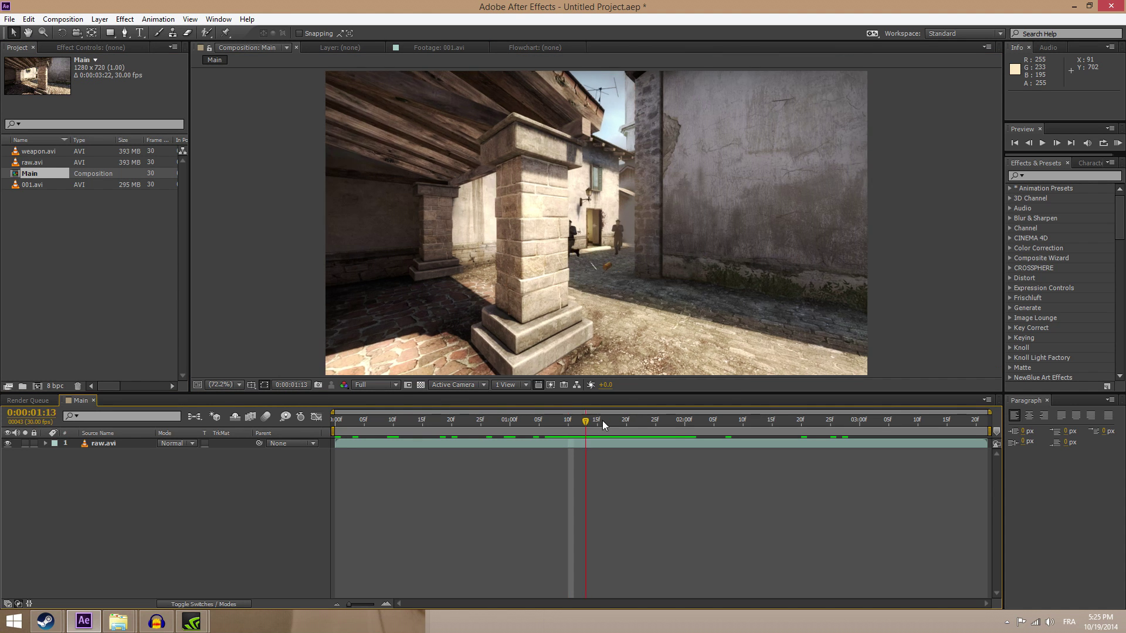
pyautogui.moveTo(35, 152); pyautogui.dragTo(37, 385)
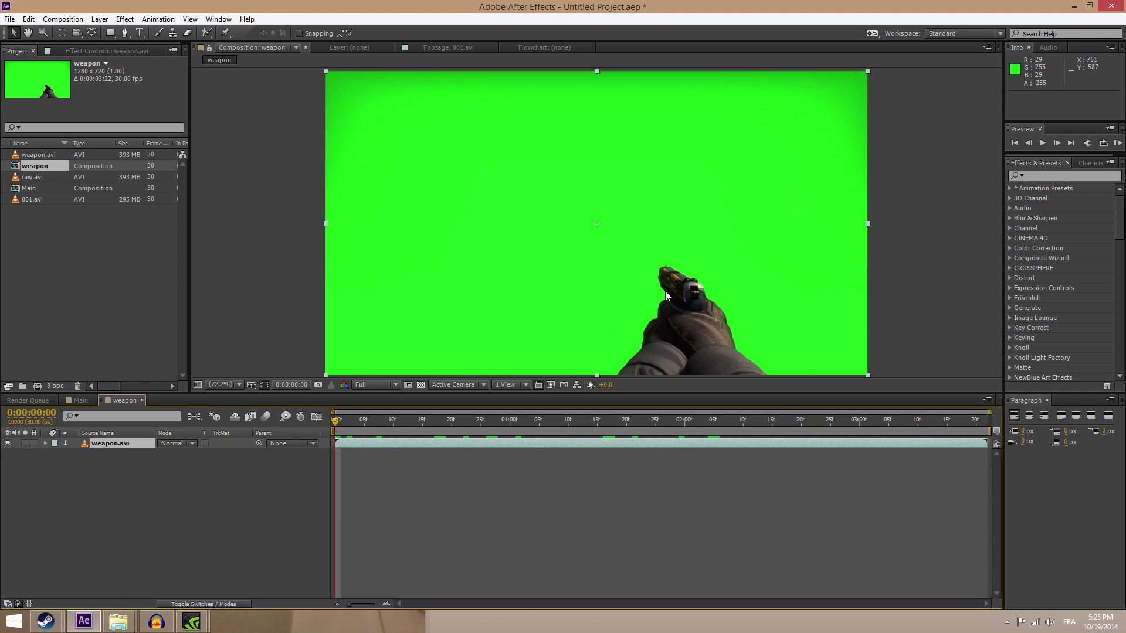
pyautogui.rightClick(34, 169)
pyautogui.click(80, 332)
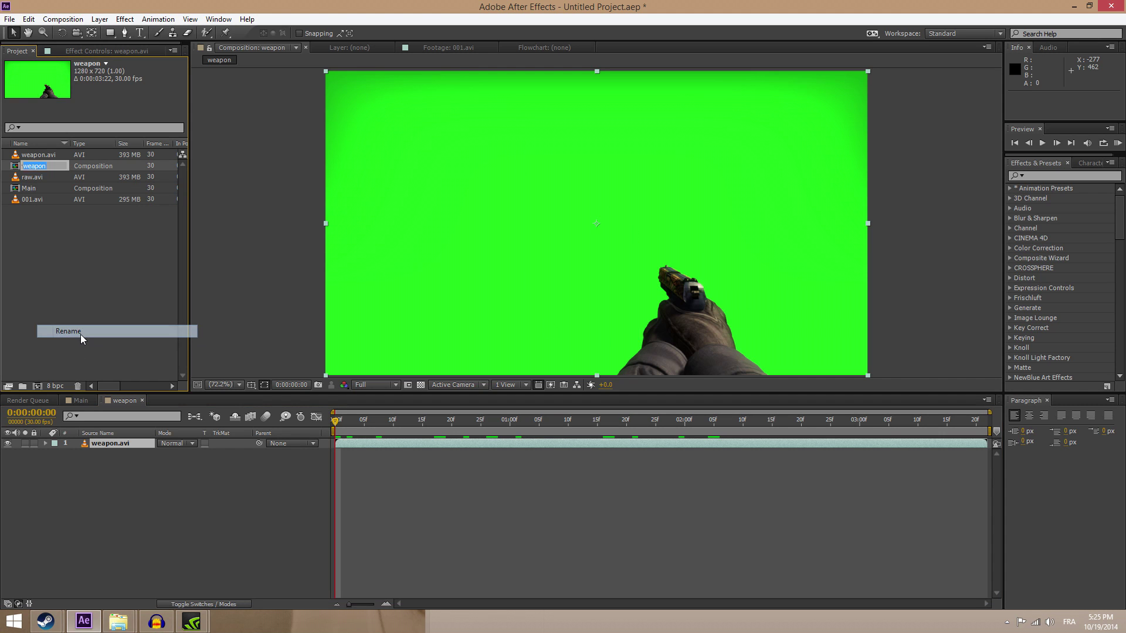
pyautogui.write('Weapon')
pyautogui.press('Return')
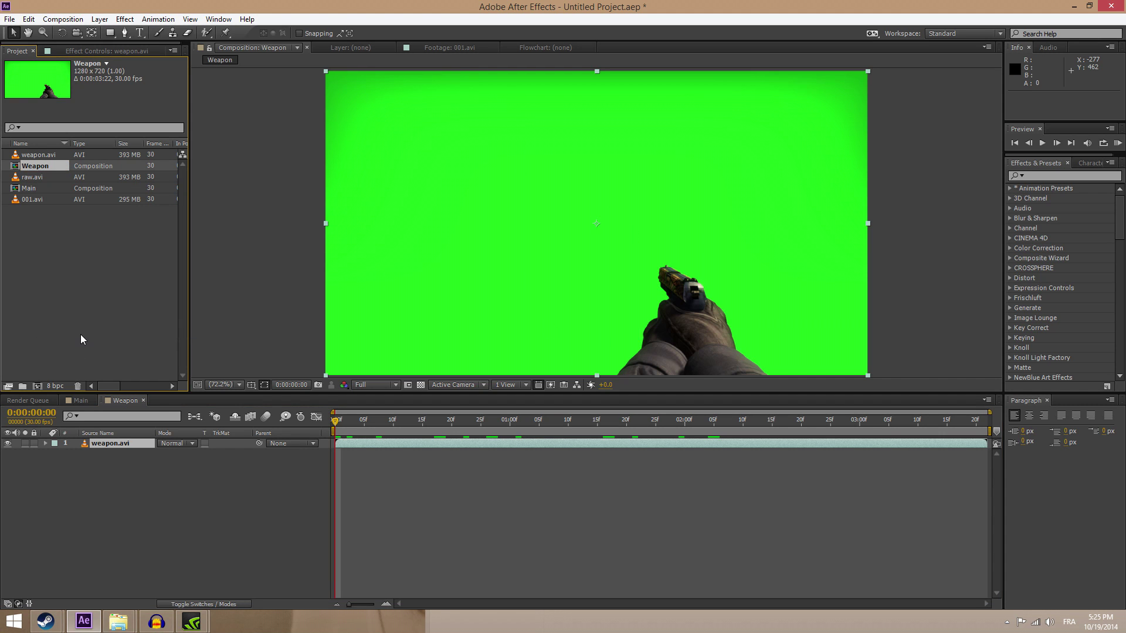
# - Place the Weapon comp above raw.avi in Main, open it at 50% zoom and scrub to a frame
pyautogui.doubleClick(38, 188)
pyautogui.moveTo(35, 162); pyautogui.dragTo(94, 447)
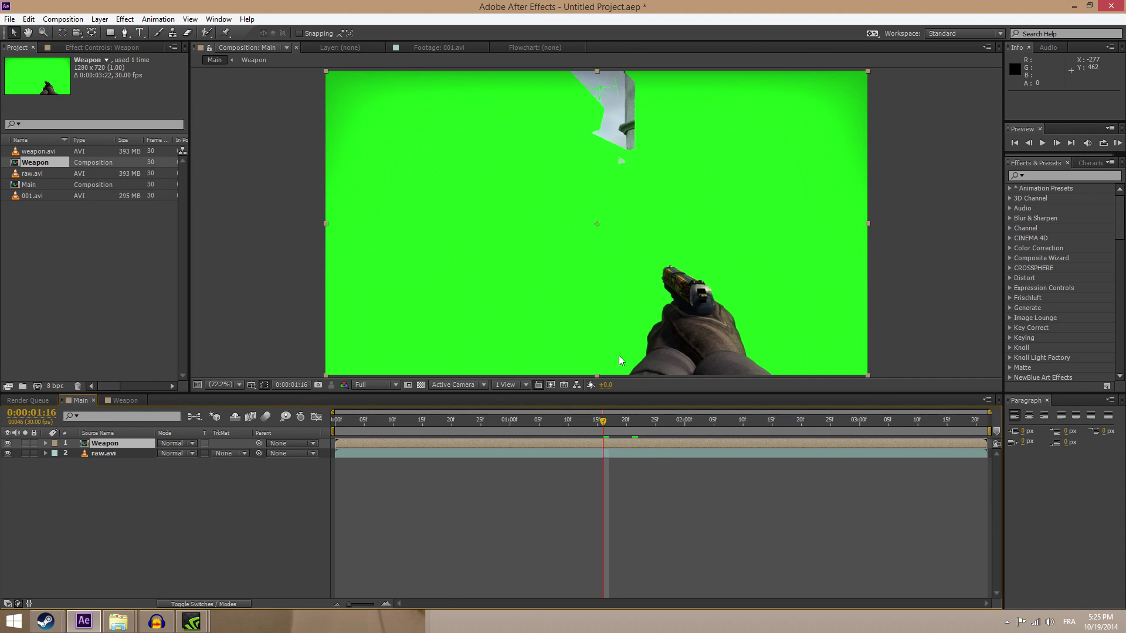
pyautogui.click(41, 184)
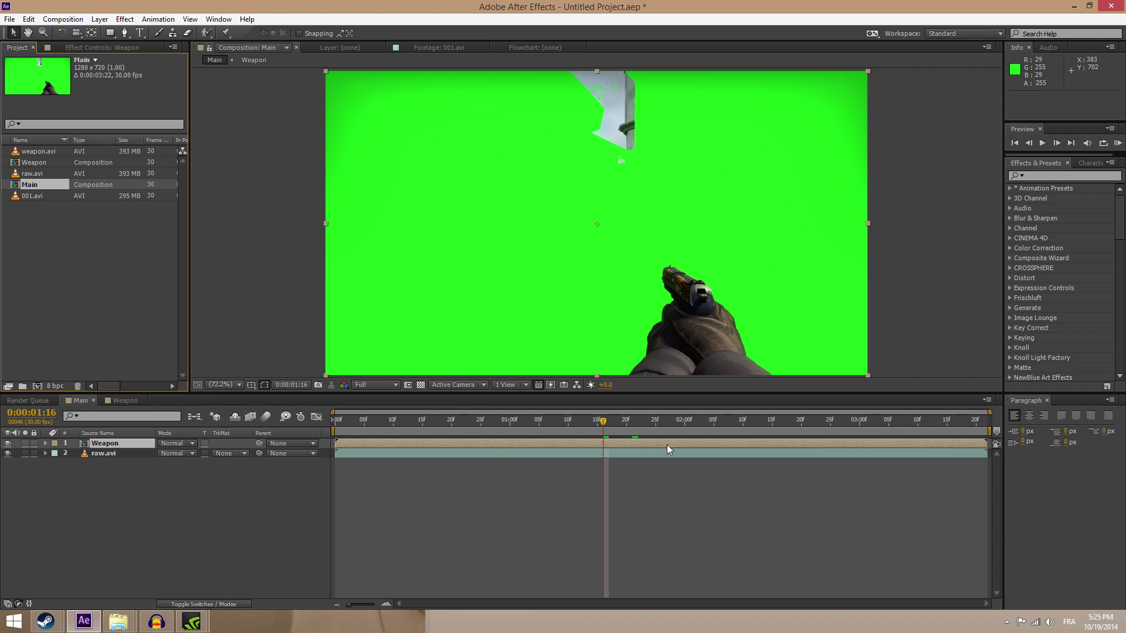
pyautogui.doubleClick(109, 443)
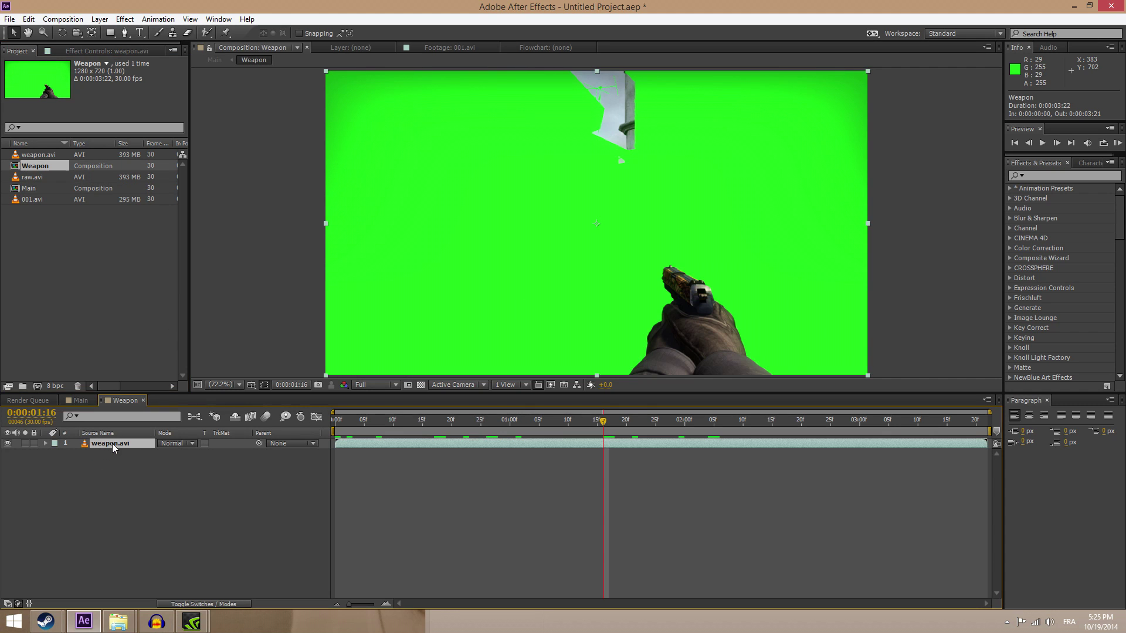
pyautogui.press(',')
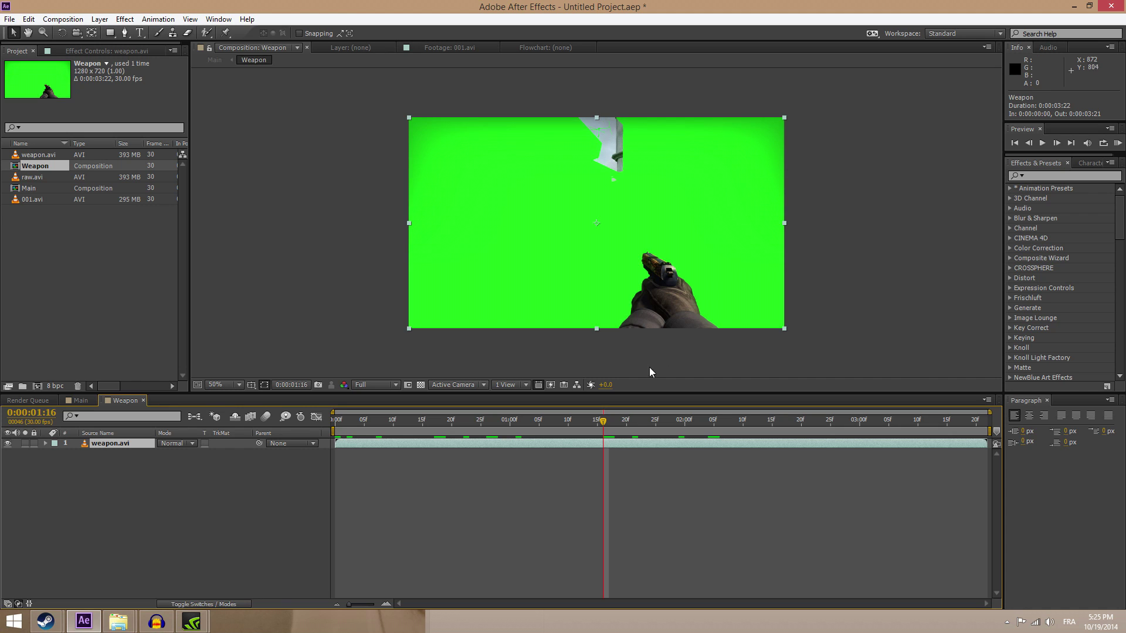
pyautogui.click(633, 424)
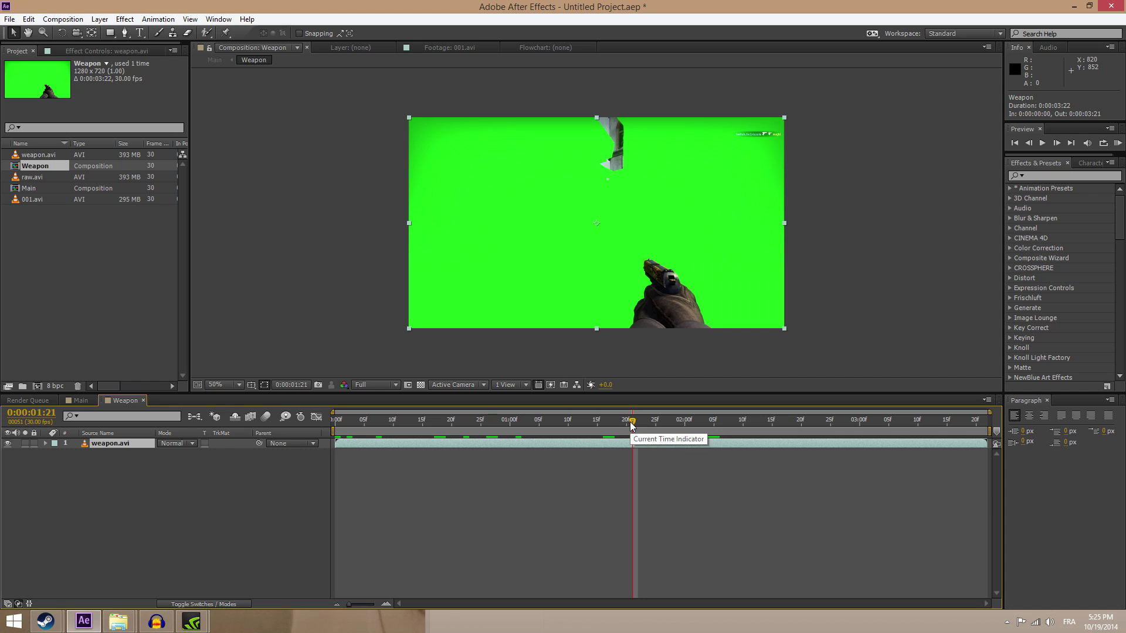
pyautogui.moveTo(632, 425); pyautogui.dragTo(589, 432)
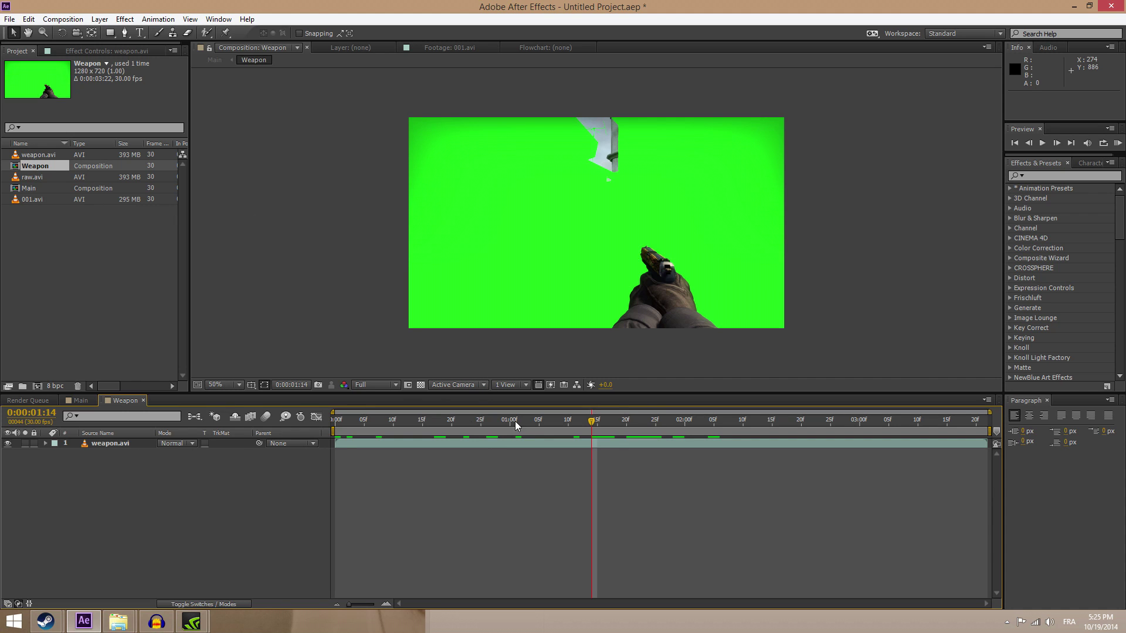
# - Draw a three-point Pen mask around the lower weapon area of weapon.avi
pyautogui.click(122, 33)
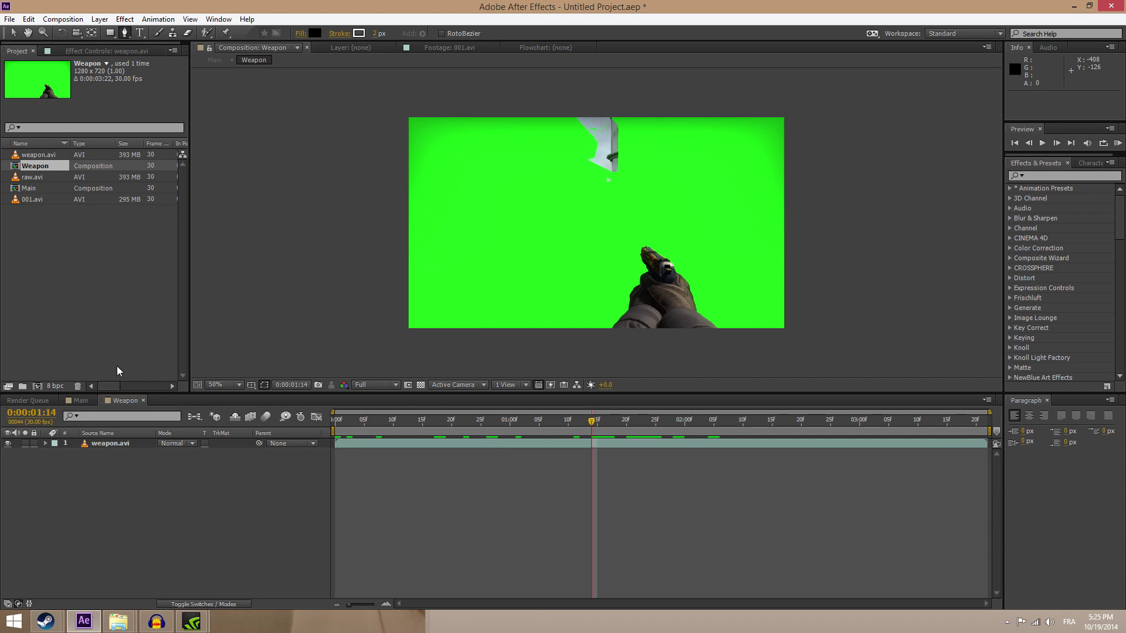
pyautogui.click(114, 447)
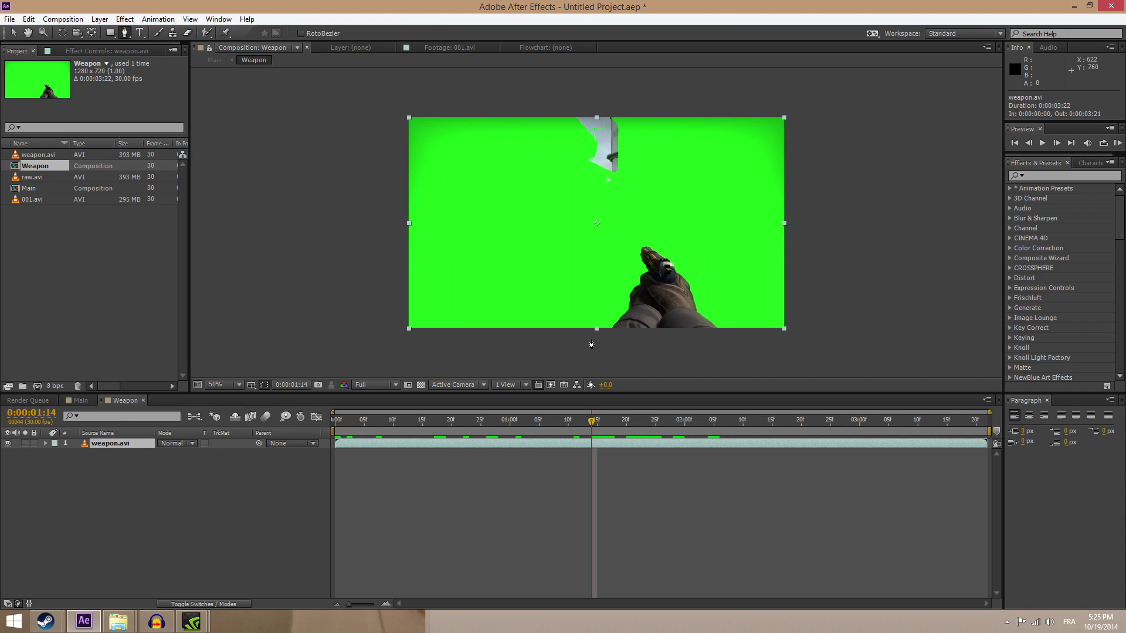
pyautogui.click(533, 340)
pyautogui.moveTo(634, 215); pyautogui.dragTo(825, 219)
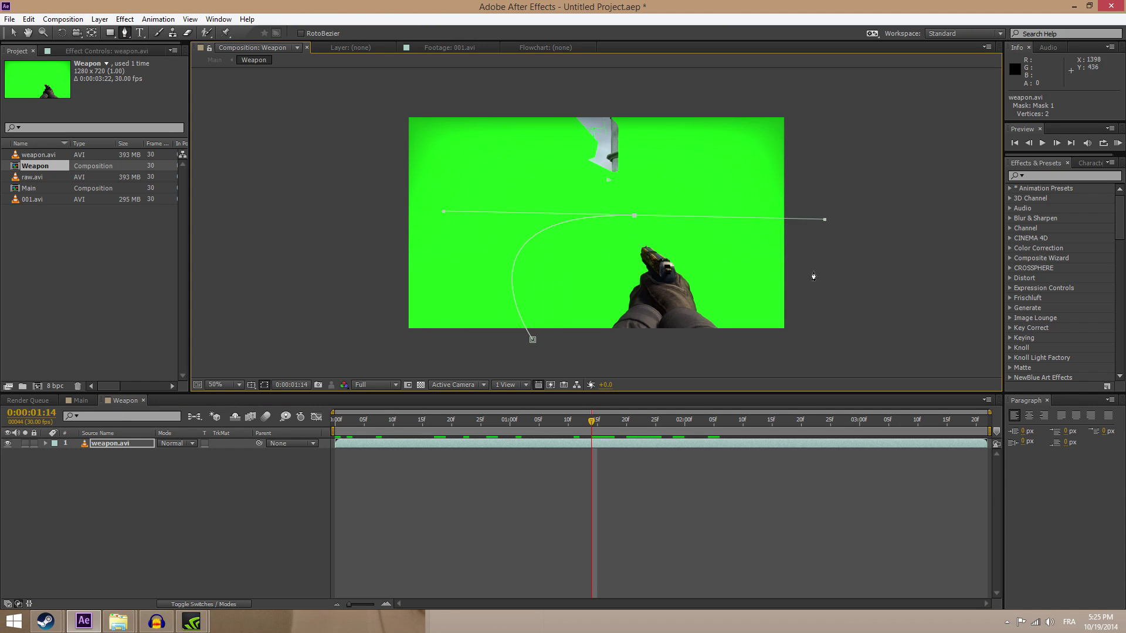
pyautogui.moveTo(809, 346); pyautogui.dragTo(795, 375)
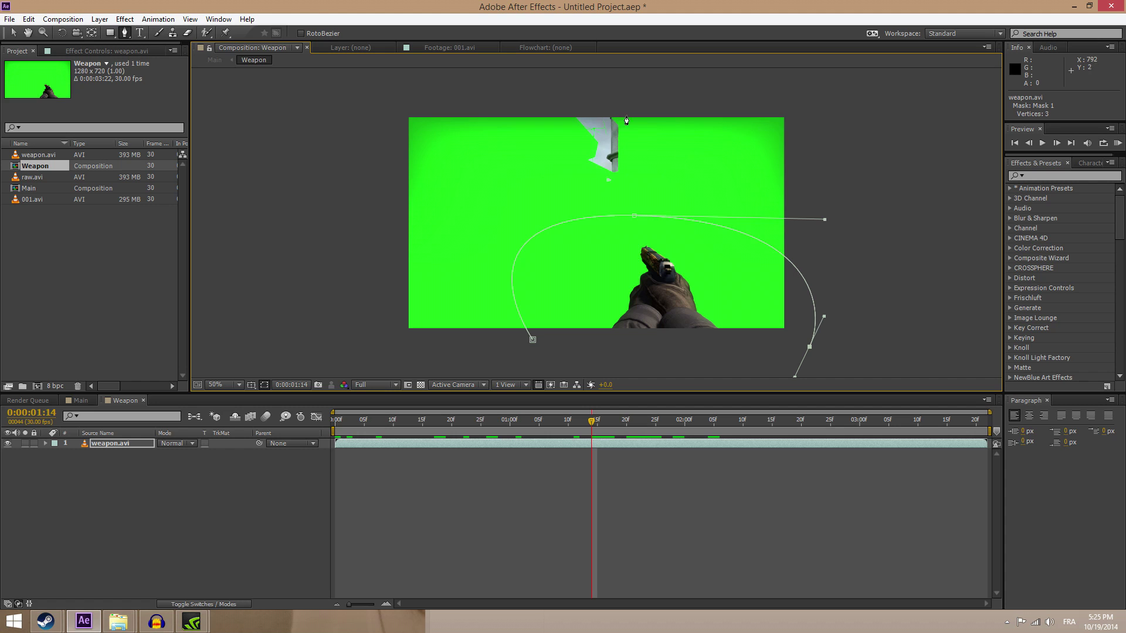
pyautogui.click(533, 339)
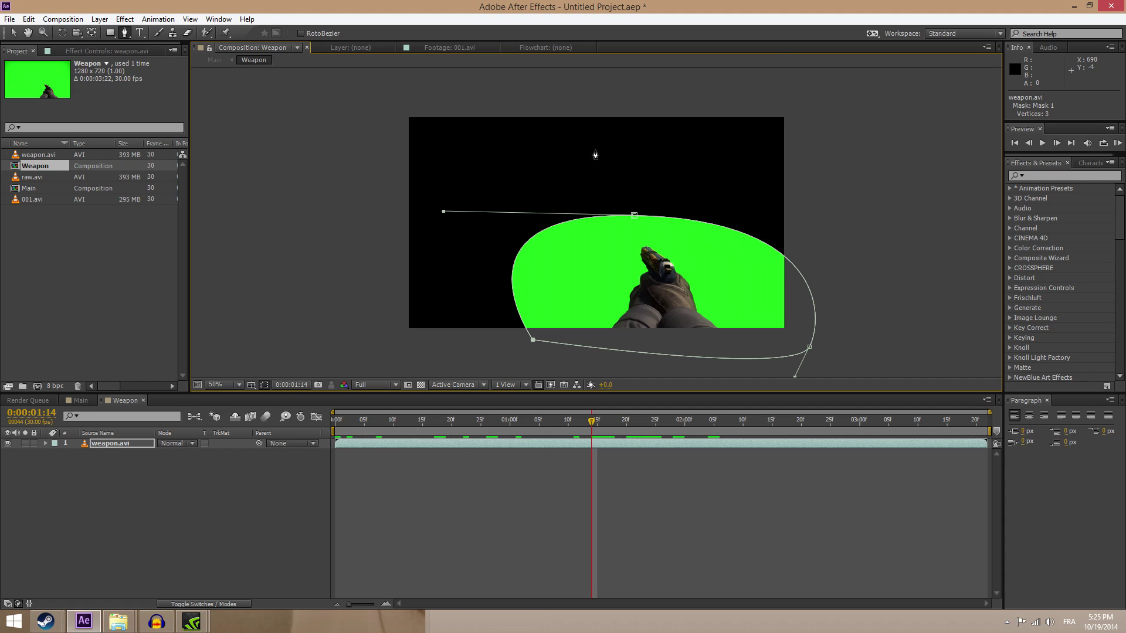
# - Apply Keylight (1.2) to weapon.avi and key out the sampled green screen
pyautogui.click(1061, 390)
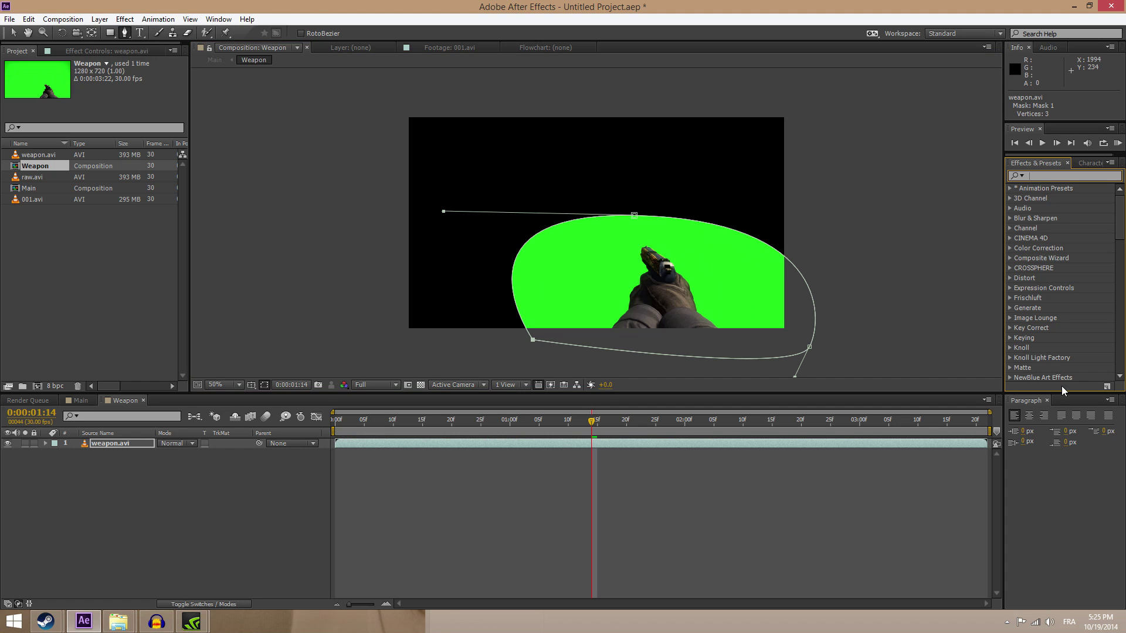
pyautogui.hotkey('ctrl', 'f')
pyautogui.write('ke')
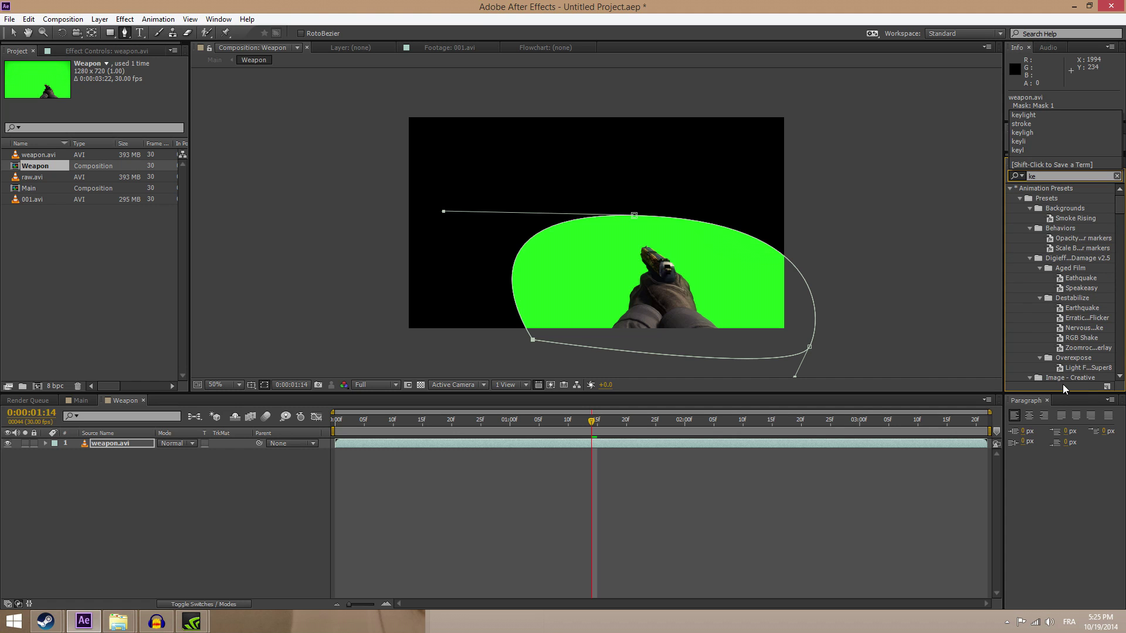
pyautogui.write('ylight')
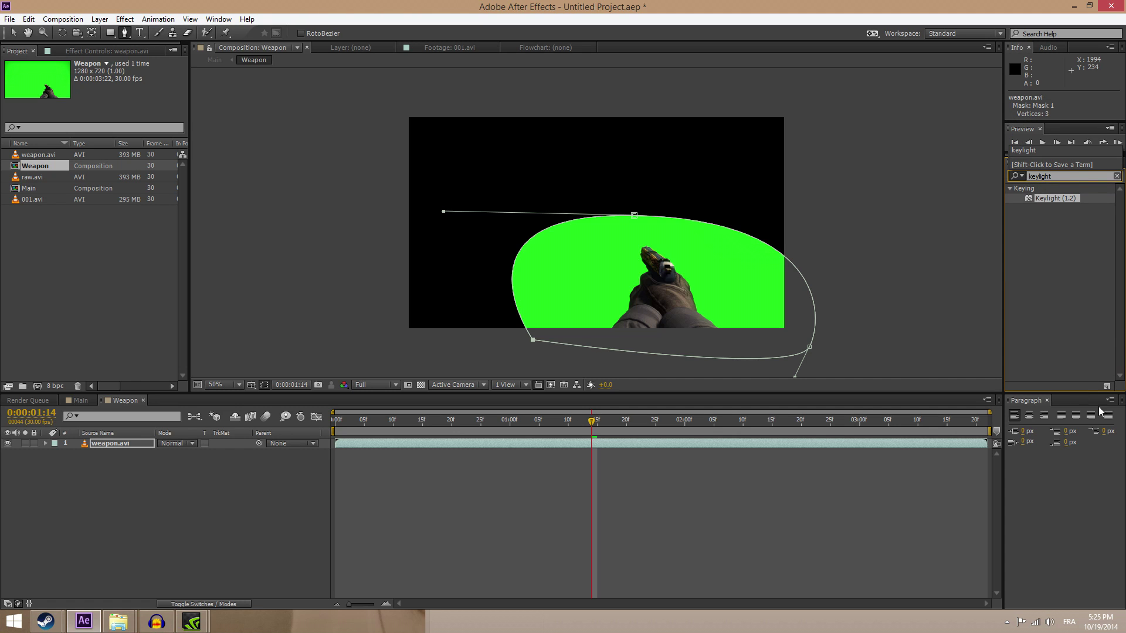
pyautogui.moveTo(1056, 198); pyautogui.dragTo(130, 452)
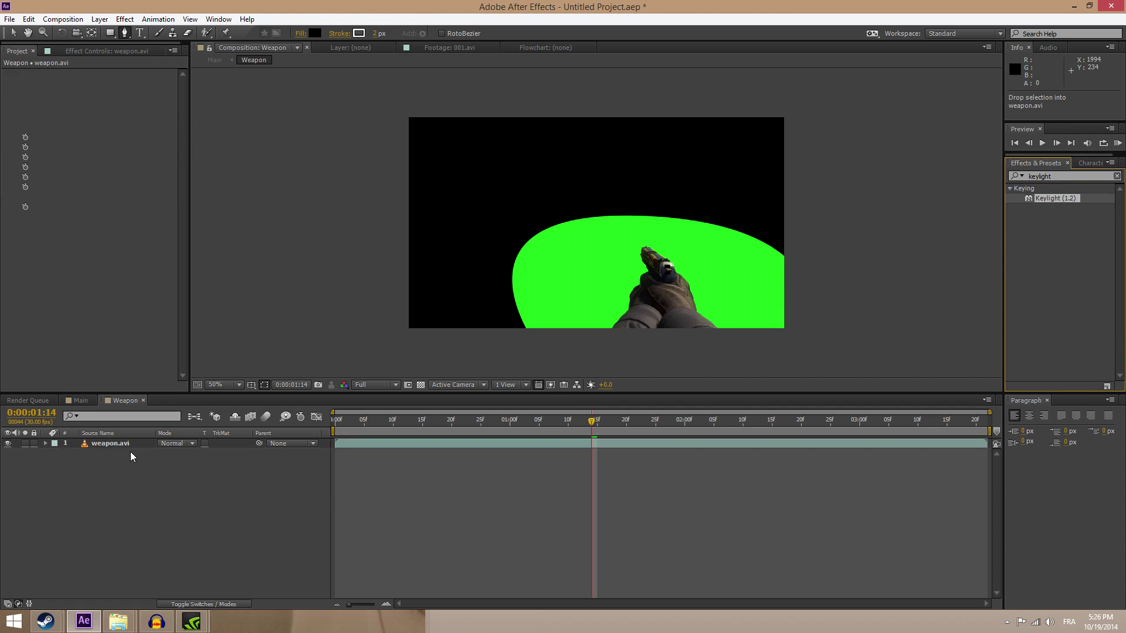
pyautogui.click(125, 147)
pyautogui.click(598, 244)
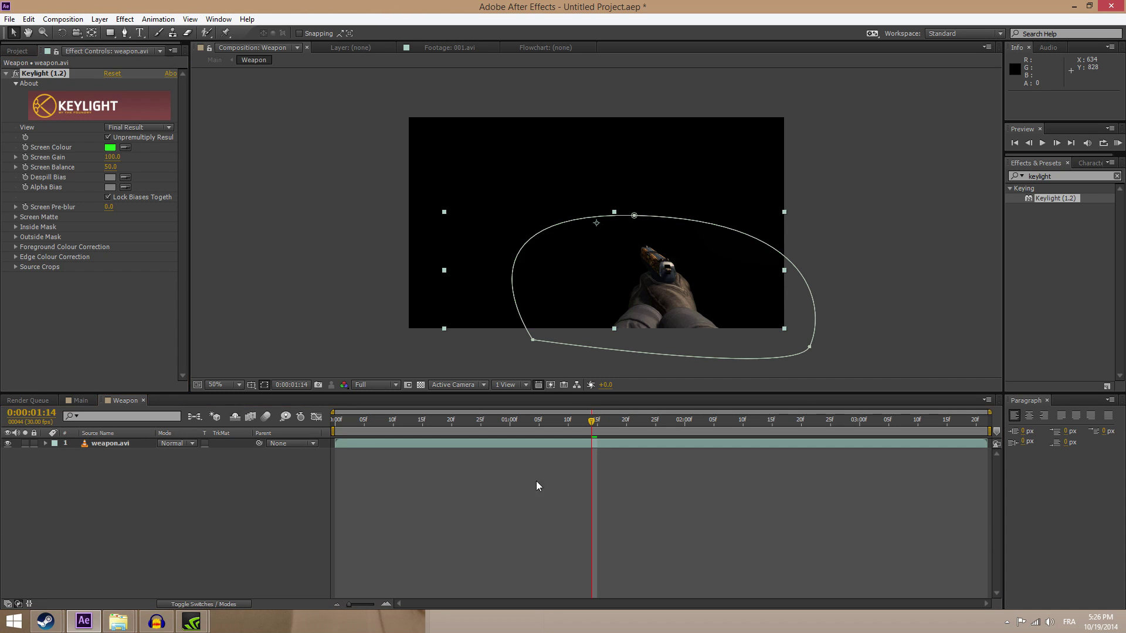
pyautogui.click(537, 486)
# - Feather Mask 1 by 106 pixels, checking the edge with Keylight briefly disabled, then return to Main
pyautogui.click(16, 73)
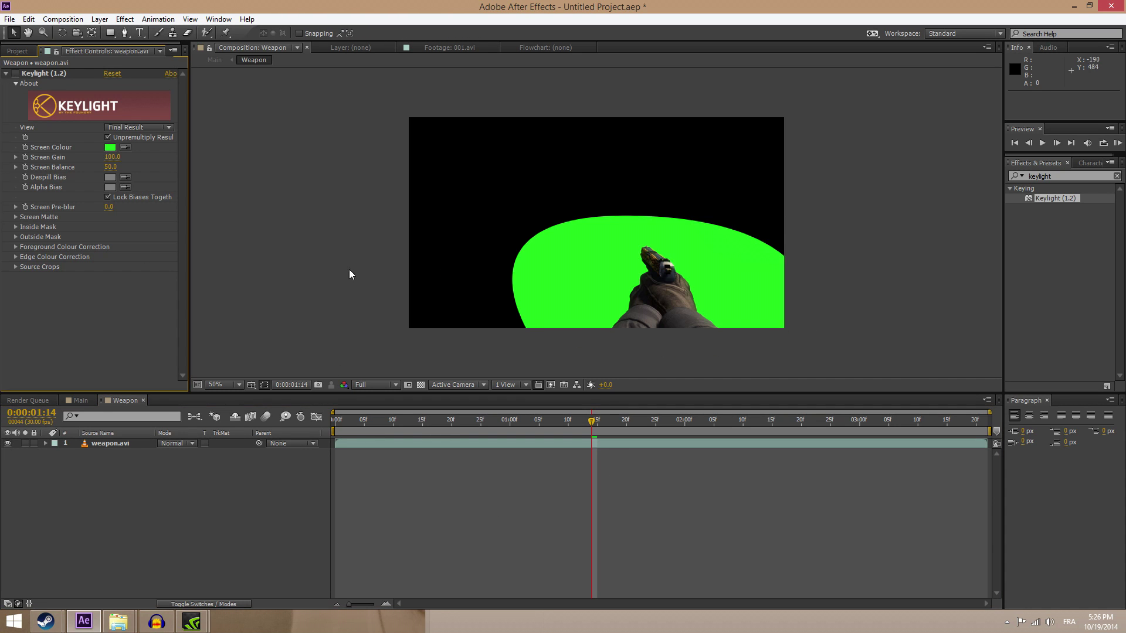
pyautogui.click(45, 444)
pyautogui.click(55, 453)
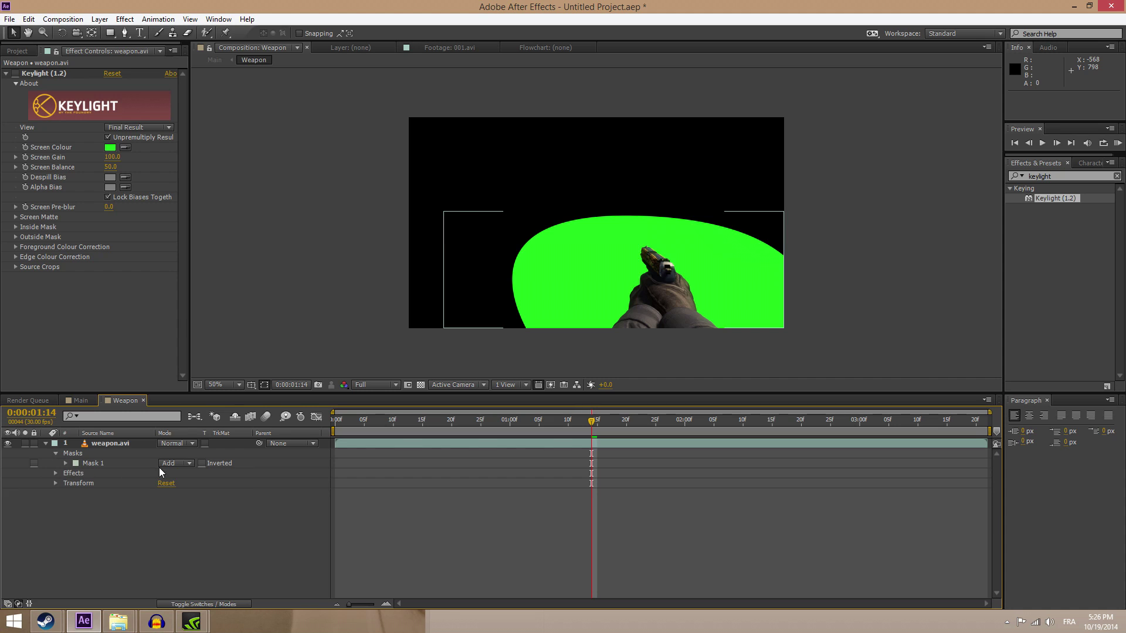
pyautogui.click(65, 463)
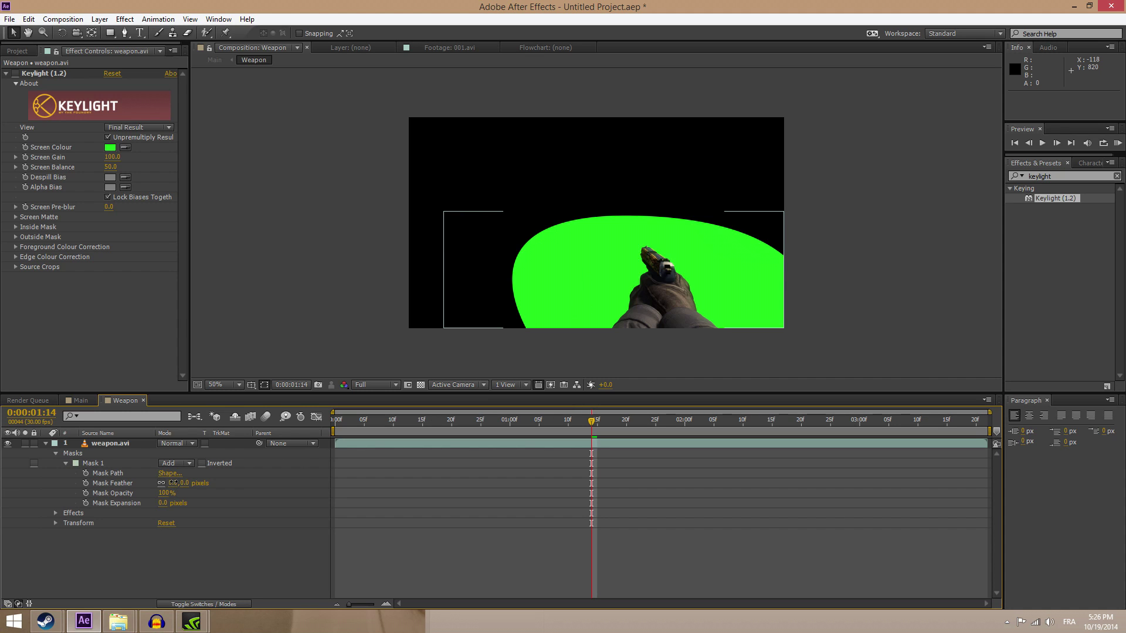
pyautogui.moveTo(174, 483); pyautogui.dragTo(243, 488)
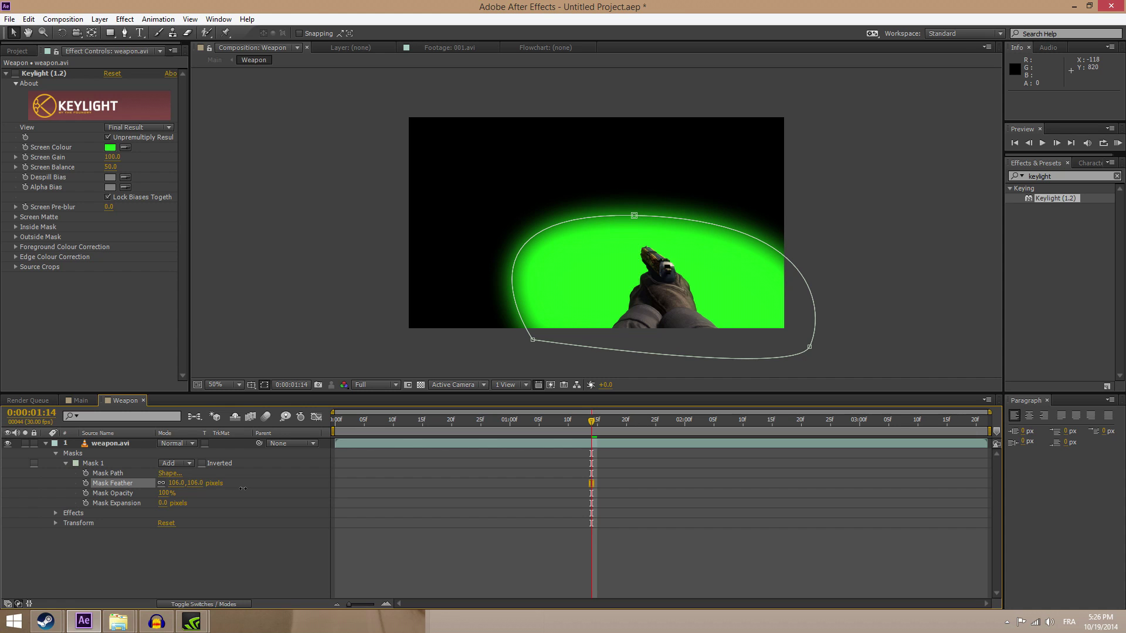
pyautogui.click(37, 65)
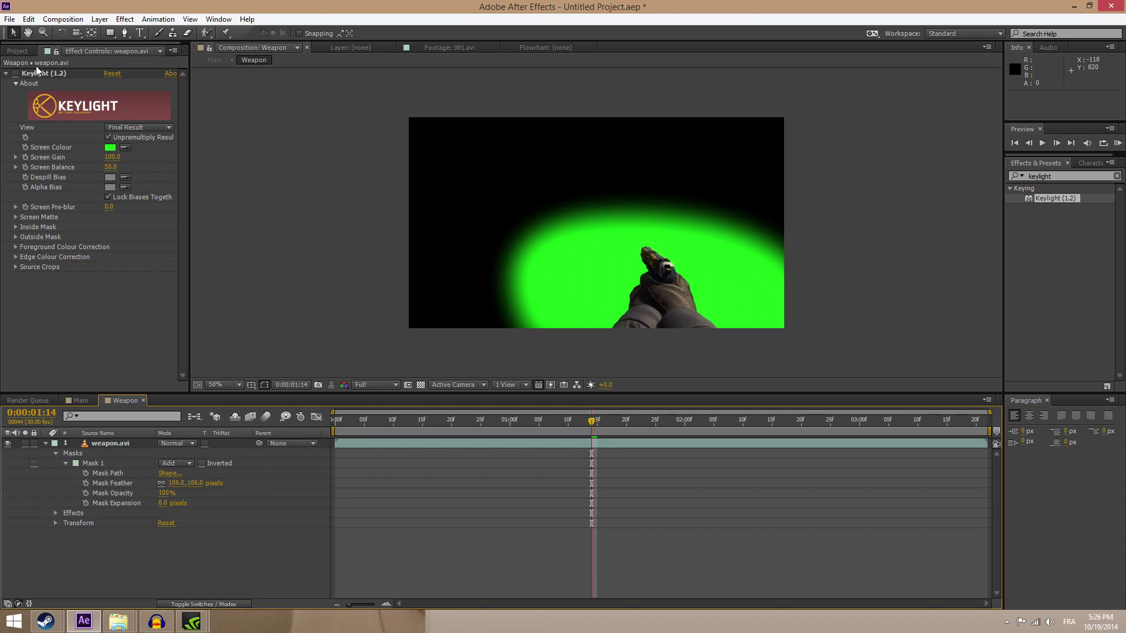
pyautogui.click(15, 73)
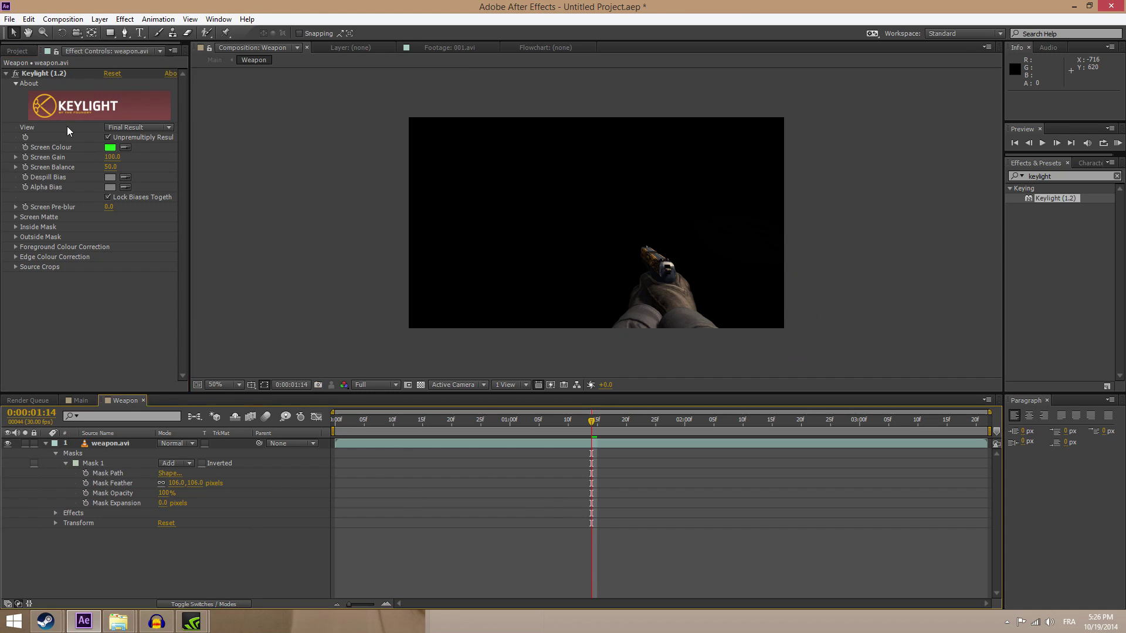
pyautogui.click(16, 51)
pyautogui.doubleClick(33, 189)
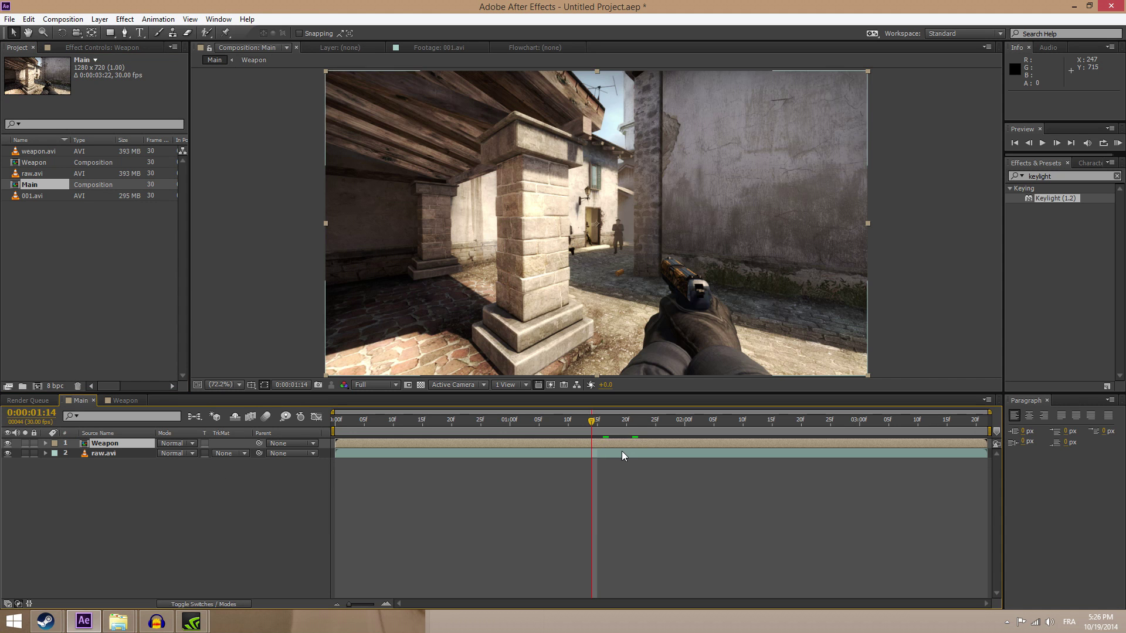
# - Scrub the Main comp through to about 2:23, then open the Weapon composition
pyautogui.click(632, 422)
pyautogui.moveTo(631, 427); pyautogui.dragTo(439, 441)
pyautogui.moveTo(628, 460); pyautogui.dragTo(539, 452)
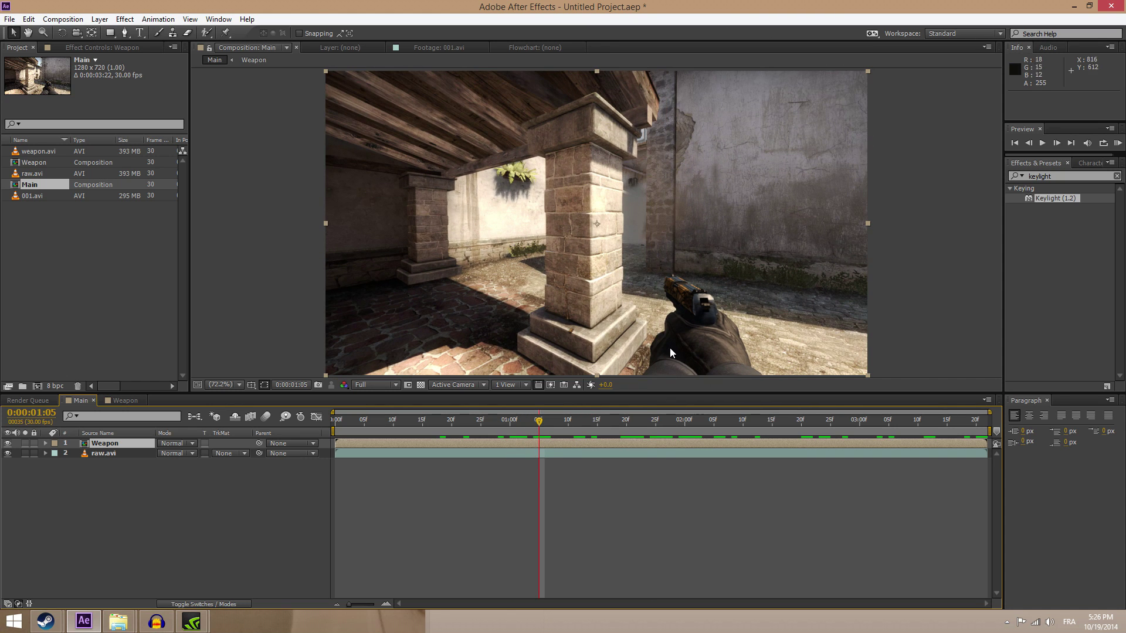
pyautogui.doubleClick(41, 166)
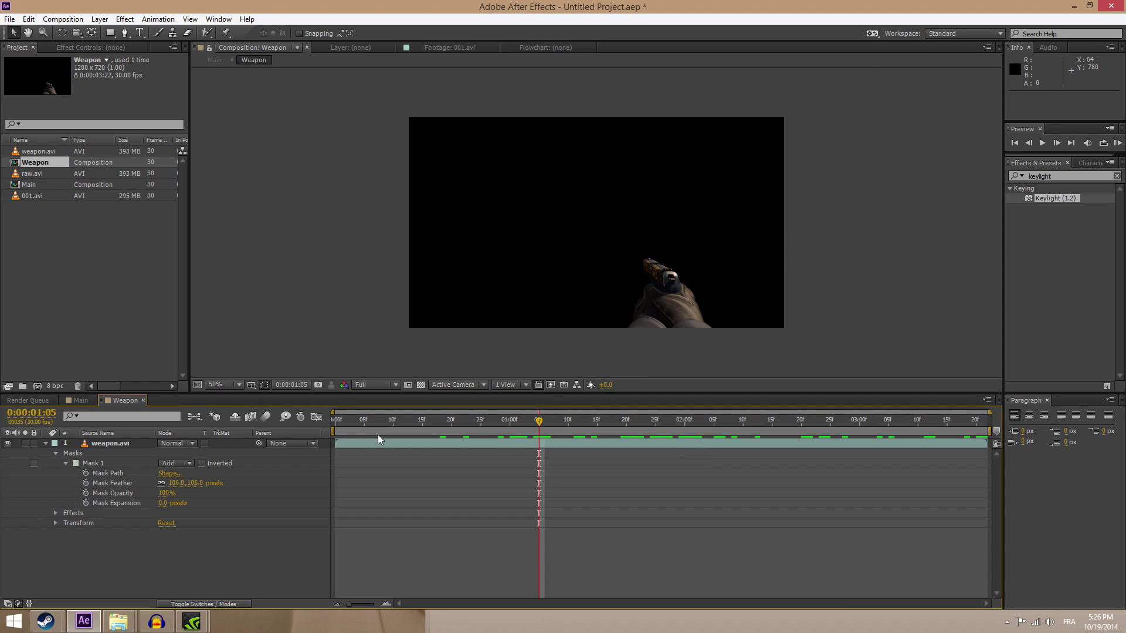
# - Auto-trace weapon.avi's alpha channel over the work area with 0-pixel blur into a new layer
pyautogui.click(101, 444)
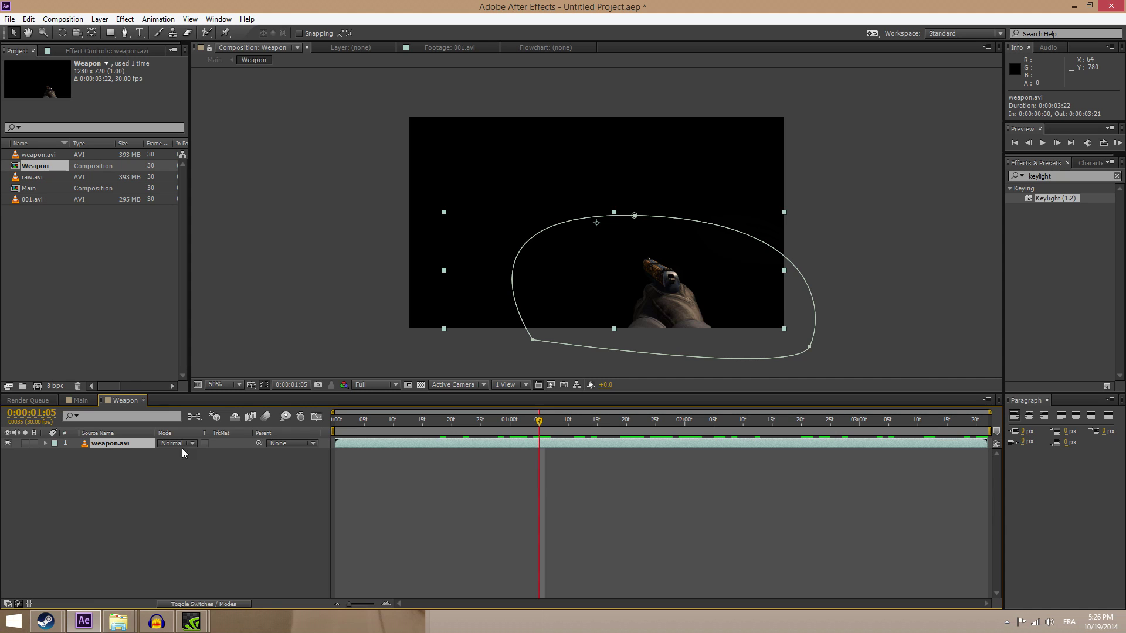
pyautogui.click(101, 19)
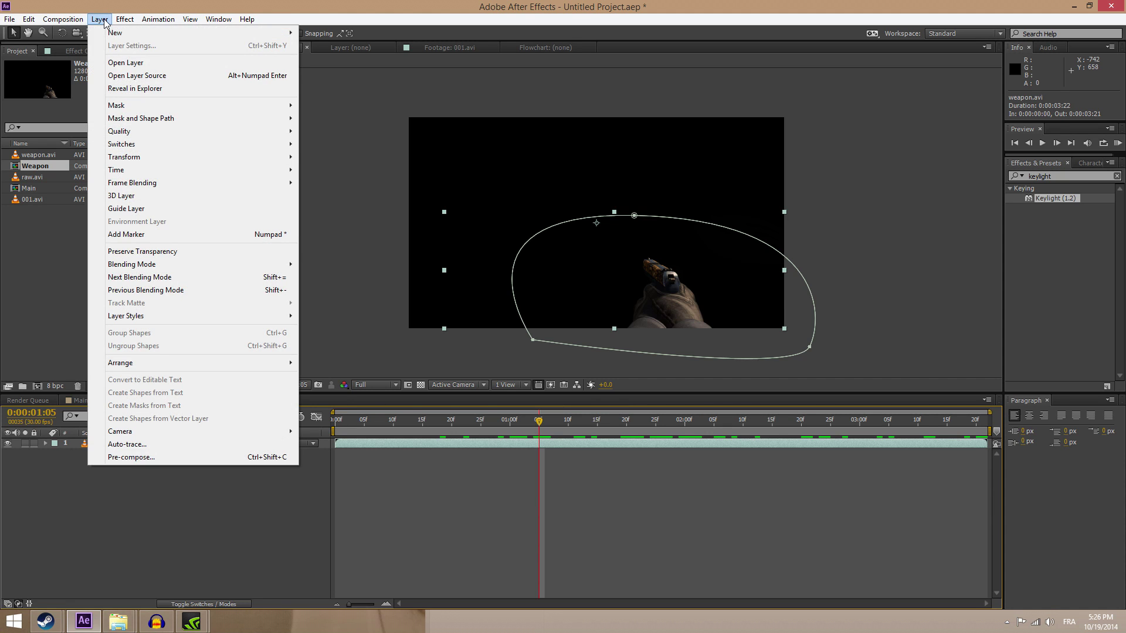
pyautogui.click(151, 446)
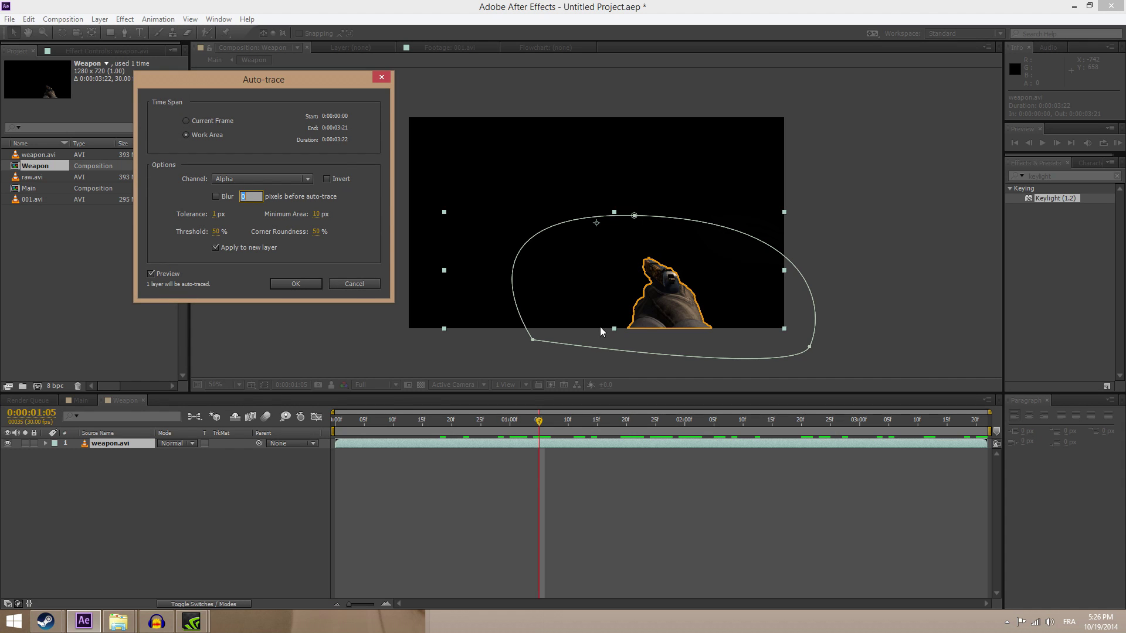
pyautogui.moveTo(265, 80); pyautogui.dragTo(353, 144)
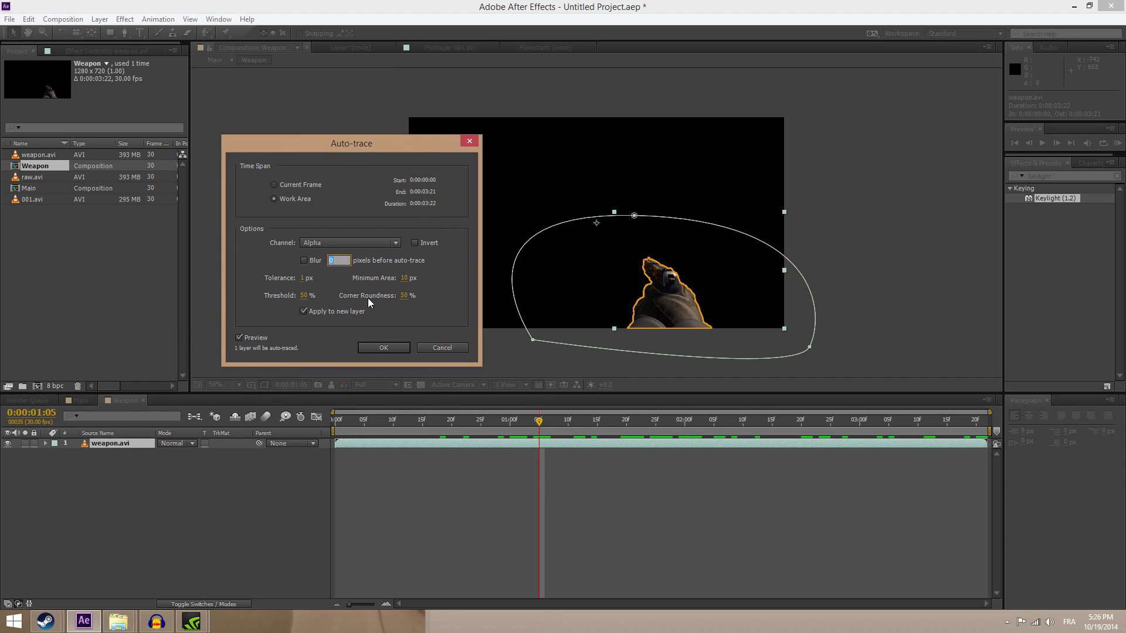
pyautogui.click(304, 261)
pyautogui.click(332, 262)
pyautogui.click(302, 263)
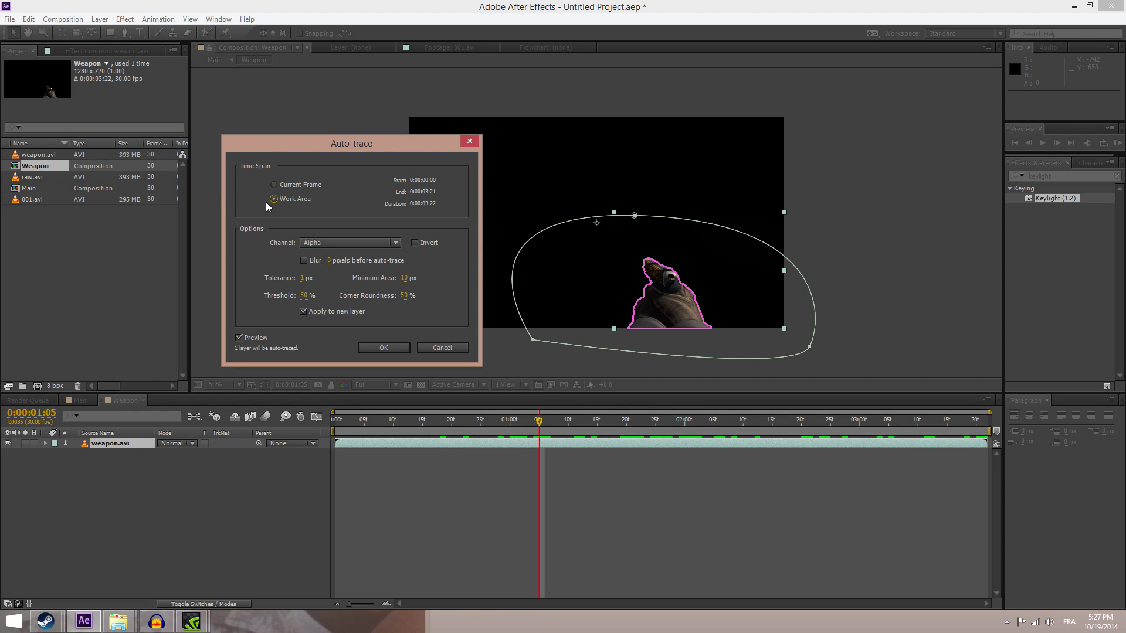
pyautogui.click(382, 348)
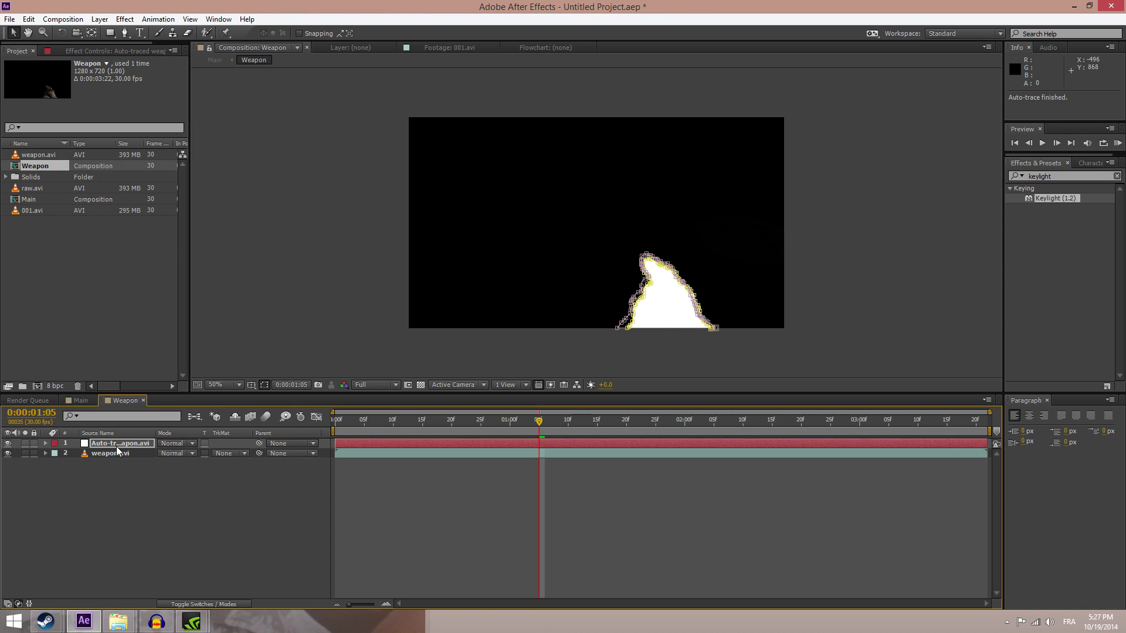
# - Reveal the Auto-traced layer's masks and zoom in to inspect Mask 2 over time
pyautogui.click(65, 445)
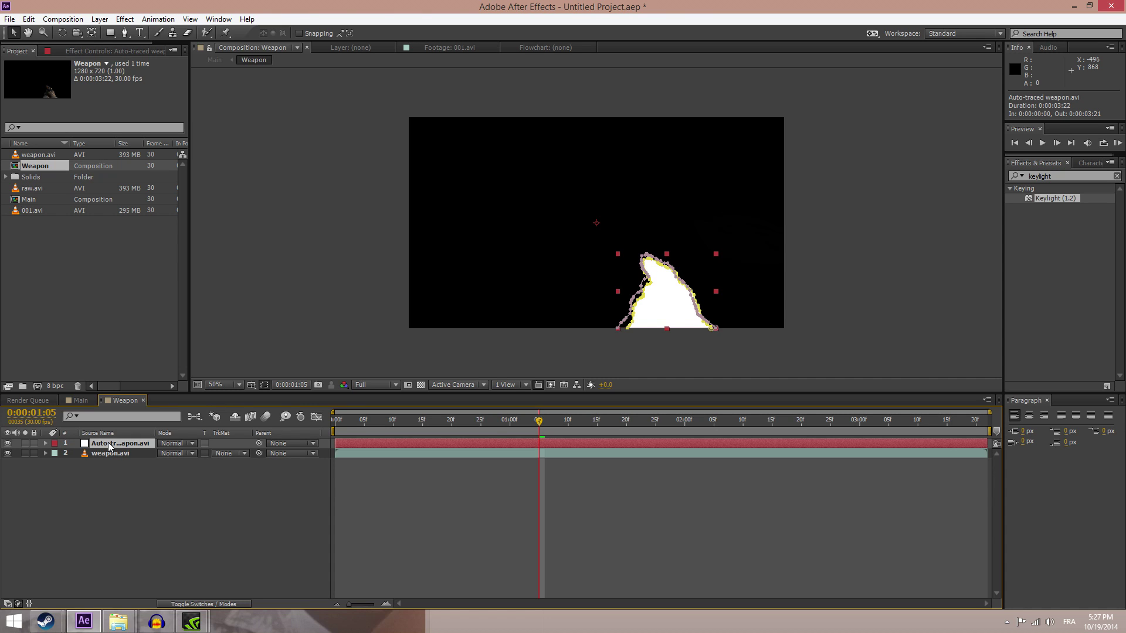
pyautogui.press('m')
pyautogui.press('space')
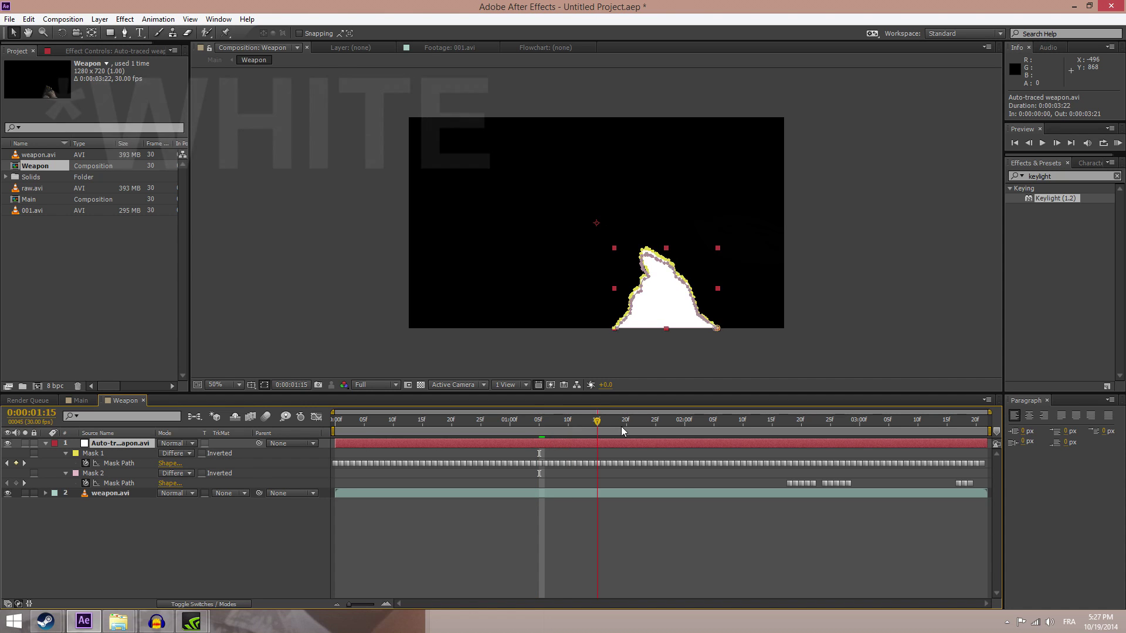
pyautogui.moveTo(838, 432); pyautogui.dragTo(816, 435)
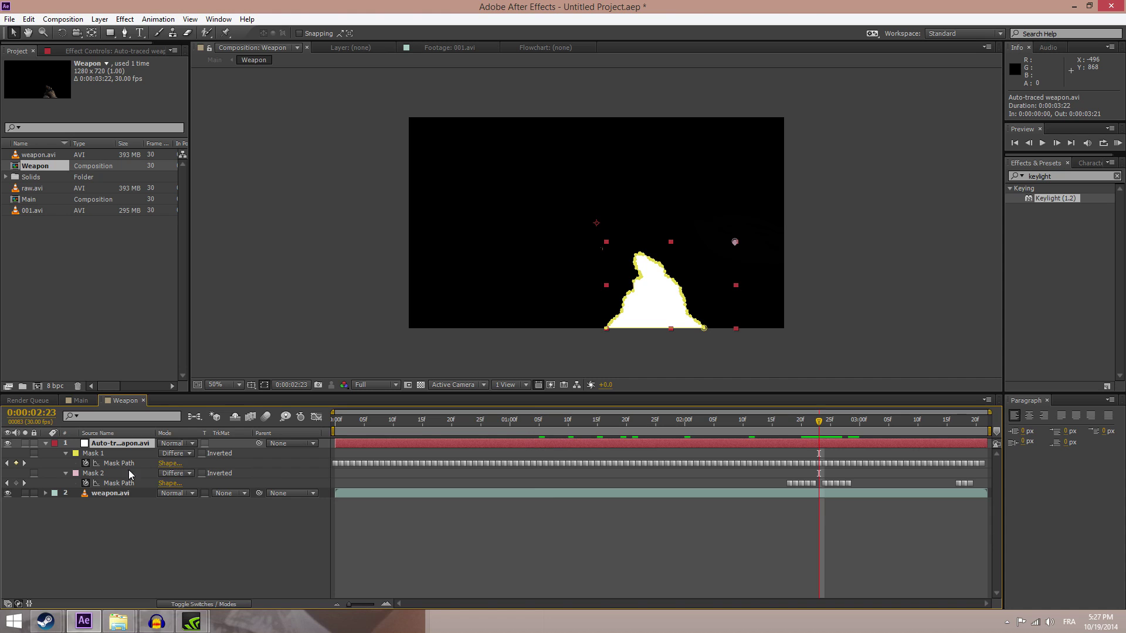
pyautogui.click(100, 474)
pyautogui.scroll(2, 754, 244)
pyautogui.moveTo(781, 248); pyautogui.dragTo(539, 269)
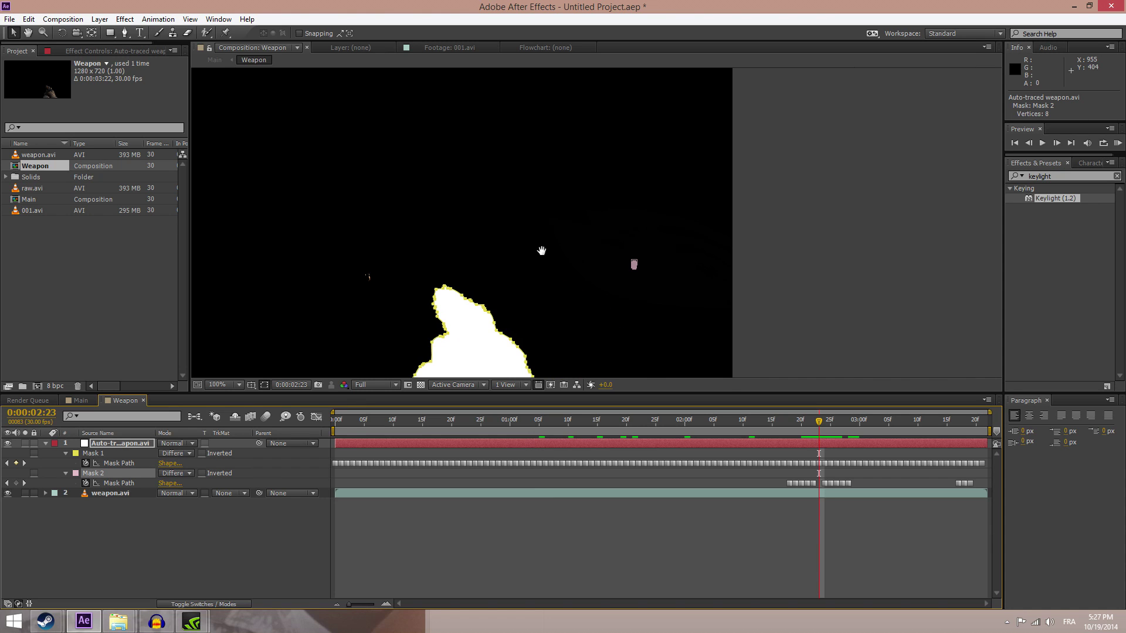
# - Toggle weapon.avi's Keylight off and back on to compare the traced shape
pyautogui.click(111, 494)
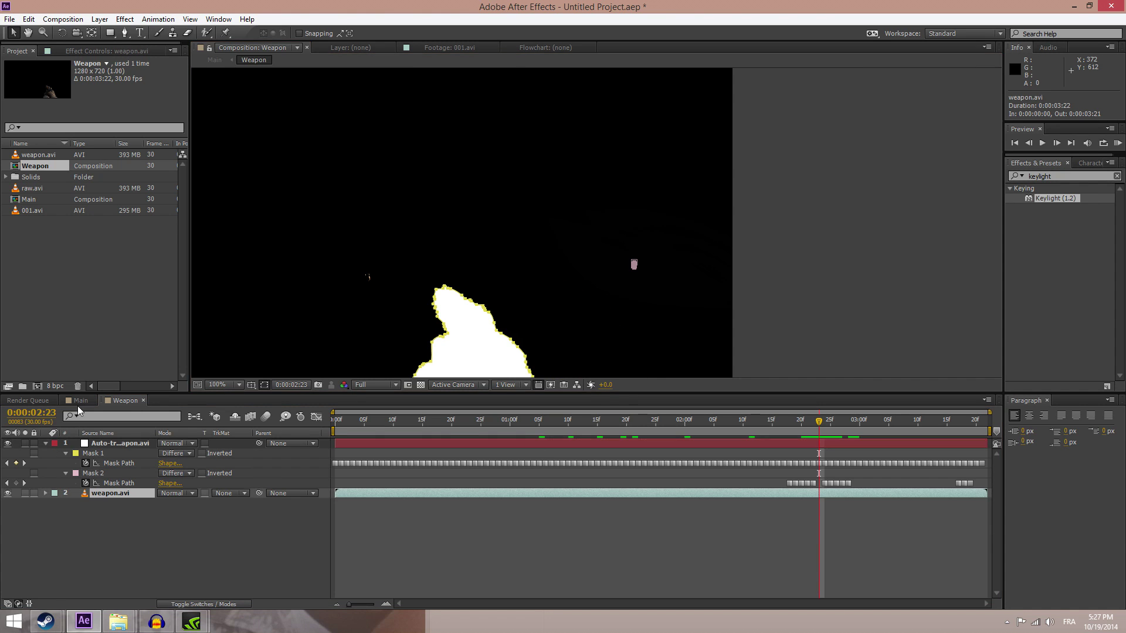
pyautogui.click(73, 52)
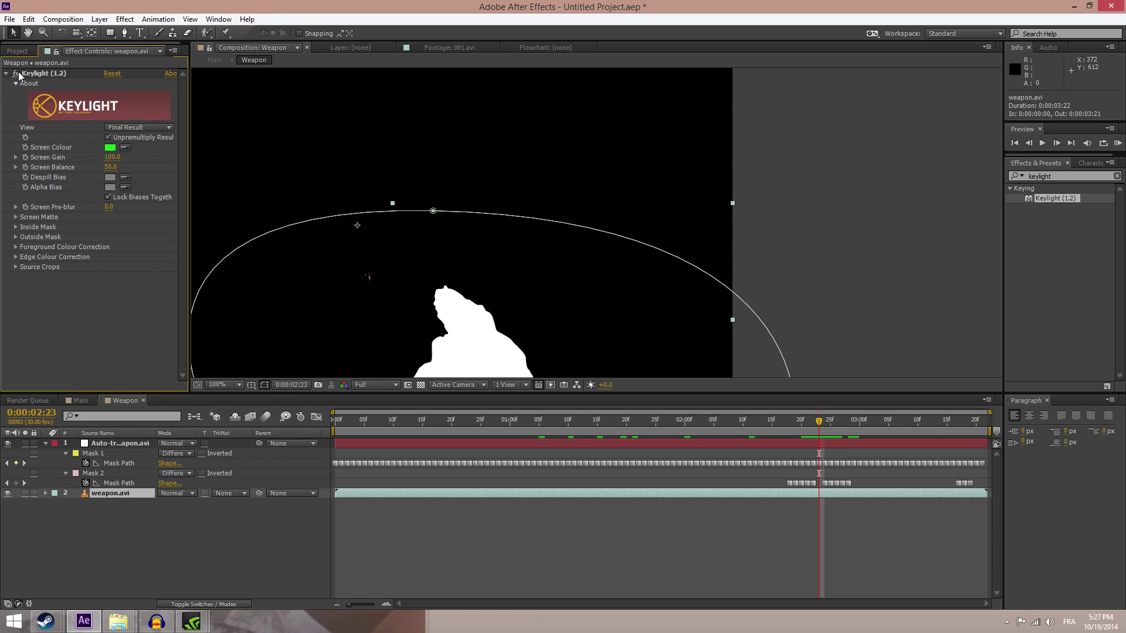
pyautogui.click(16, 74)
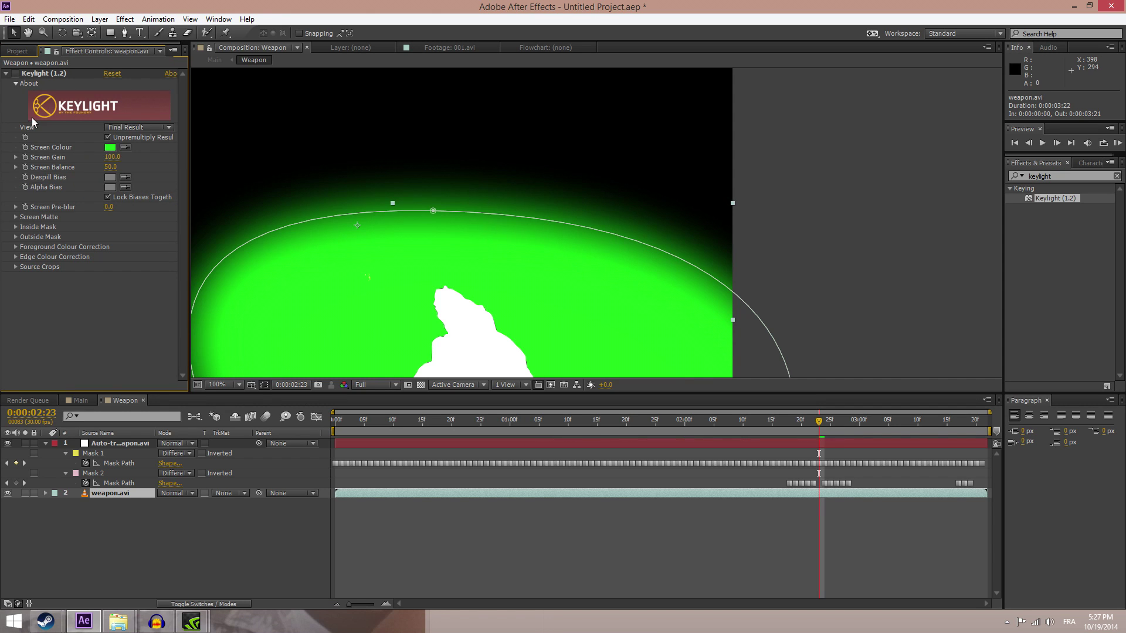
pyautogui.press(',')
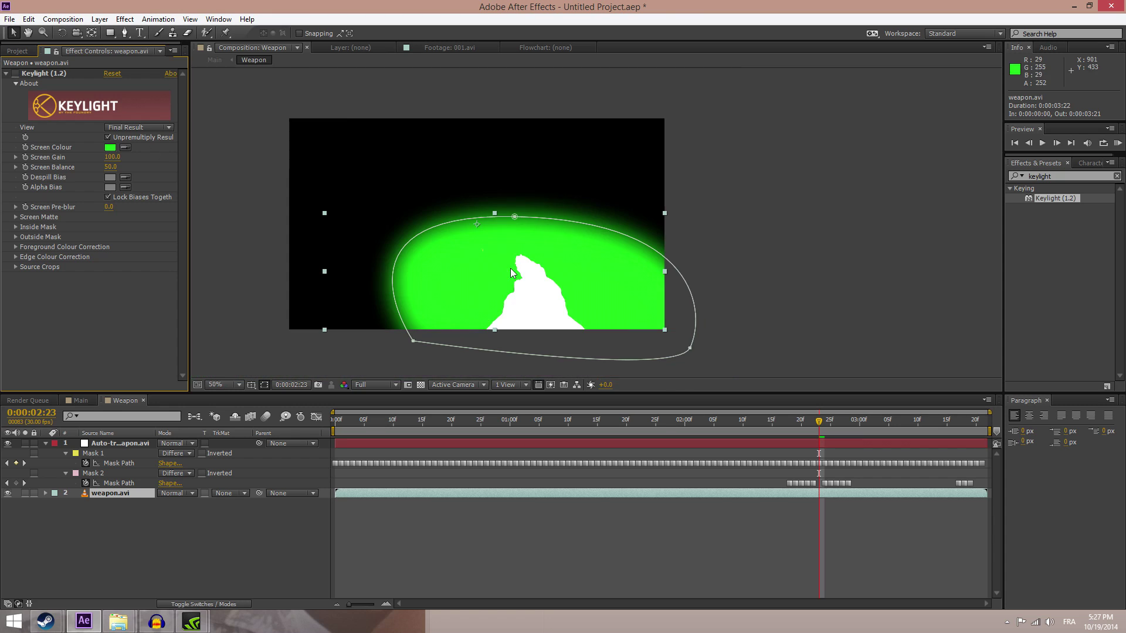
pyautogui.click(16, 75)
pyautogui.click(580, 518)
pyautogui.press('.')
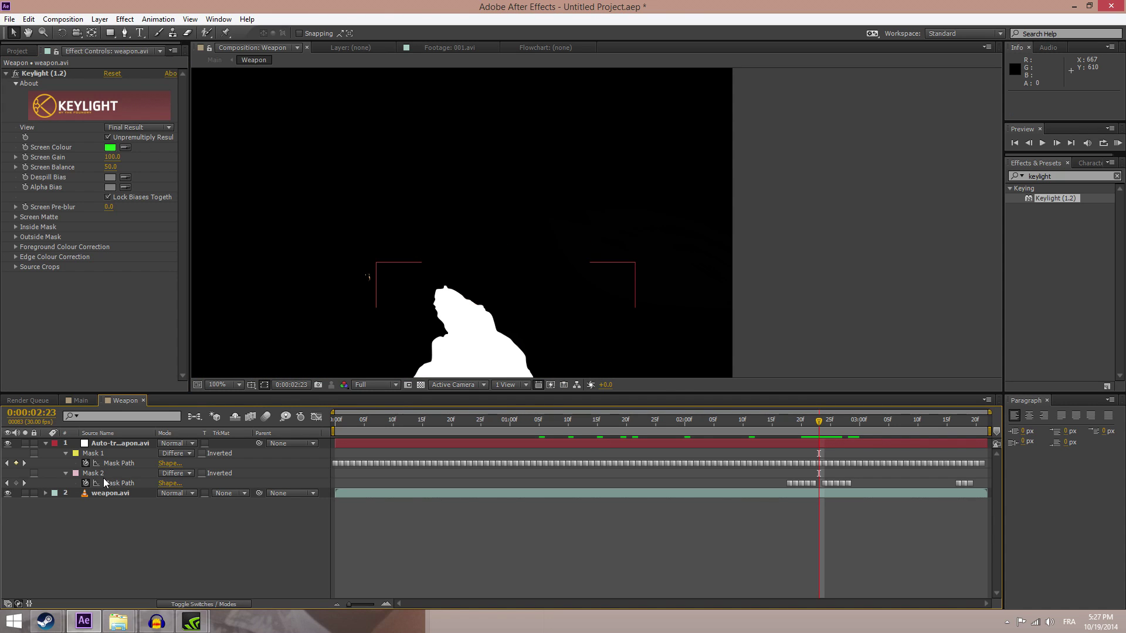
# - Delete the stray Mask 2 and scrub at 50% zoom to check the remaining mask
pyautogui.click(103, 477)
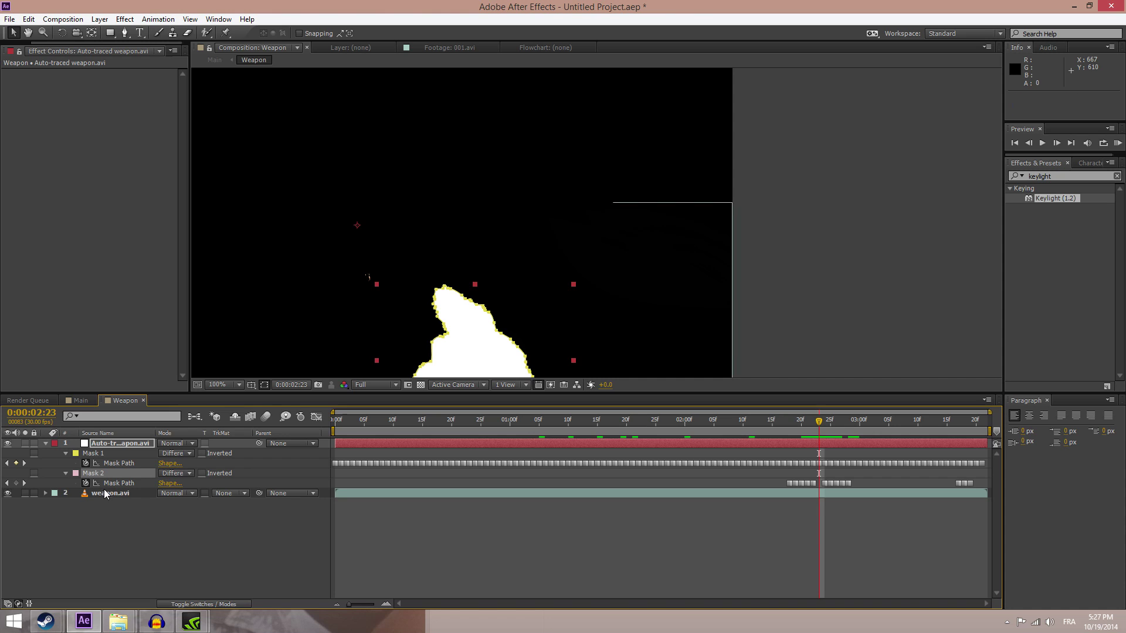
pyautogui.press('Delete')
pyautogui.press(',')
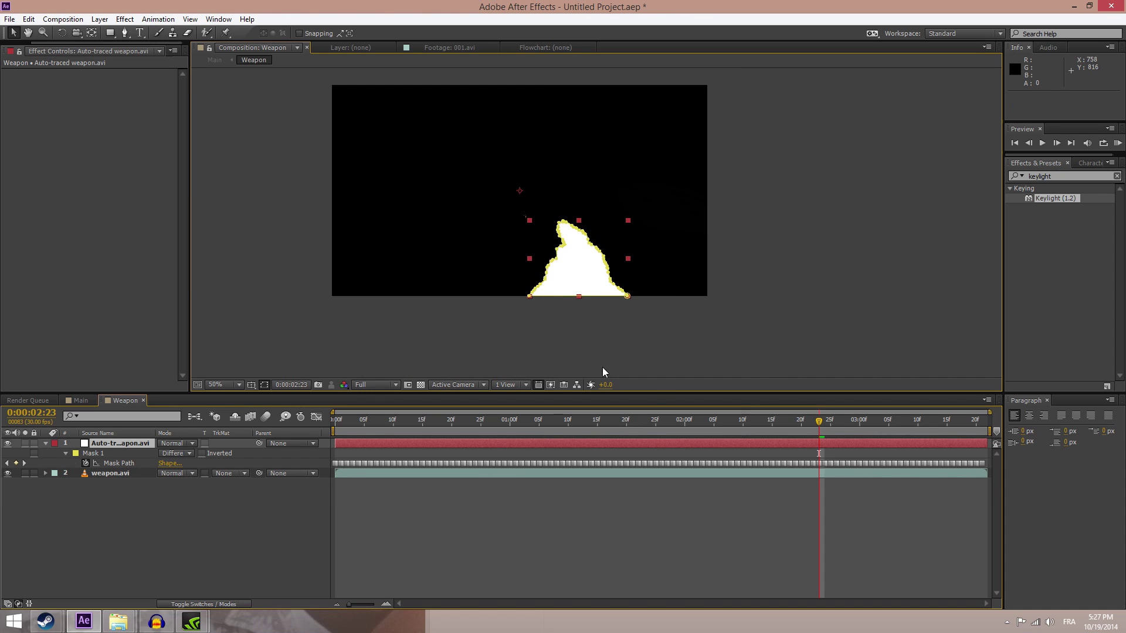
pyautogui.moveTo(819, 421); pyautogui.dragTo(1117, 447)
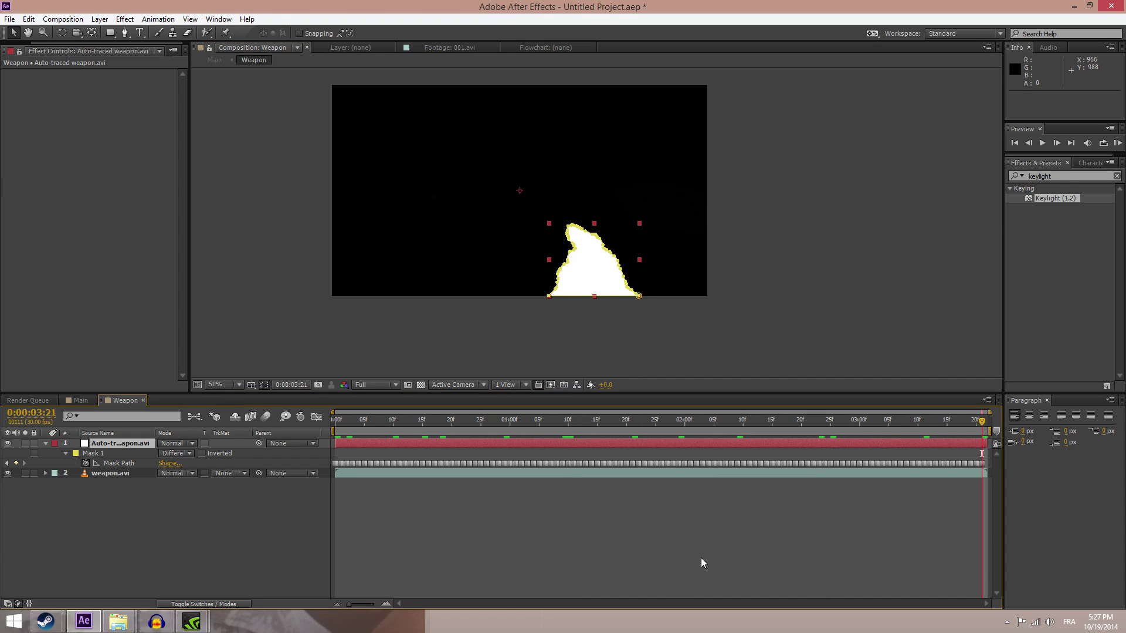
pyautogui.click(100, 480)
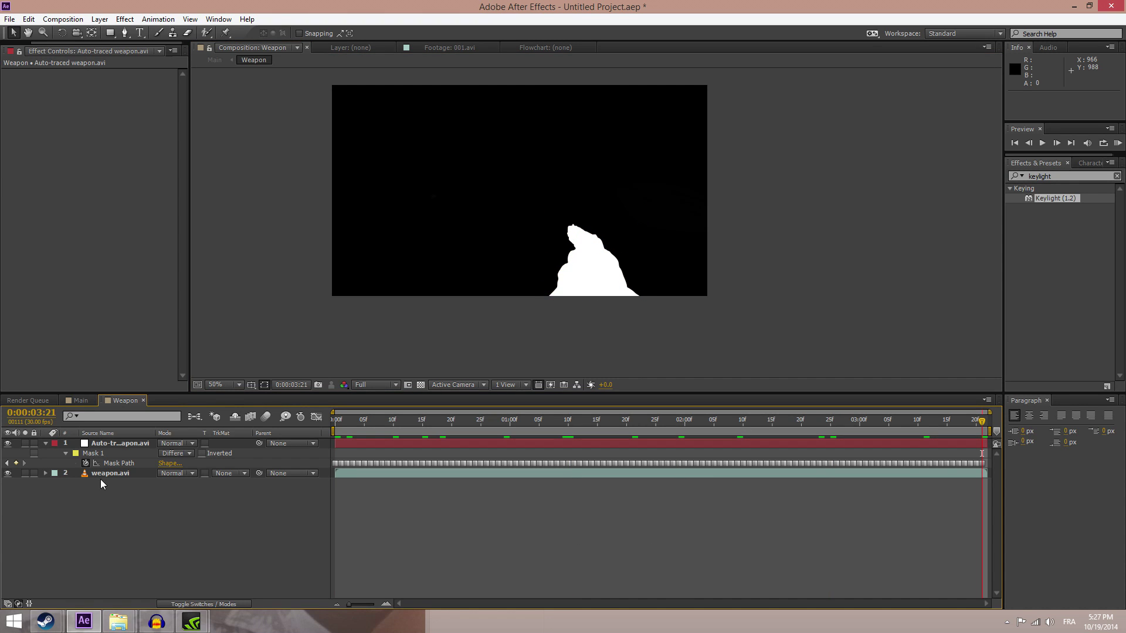
pyautogui.click(48, 444)
# - Create a new solid with default settings and rename it Plexus
pyautogui.rightClick(138, 491)
pyautogui.moveTo(192, 375)
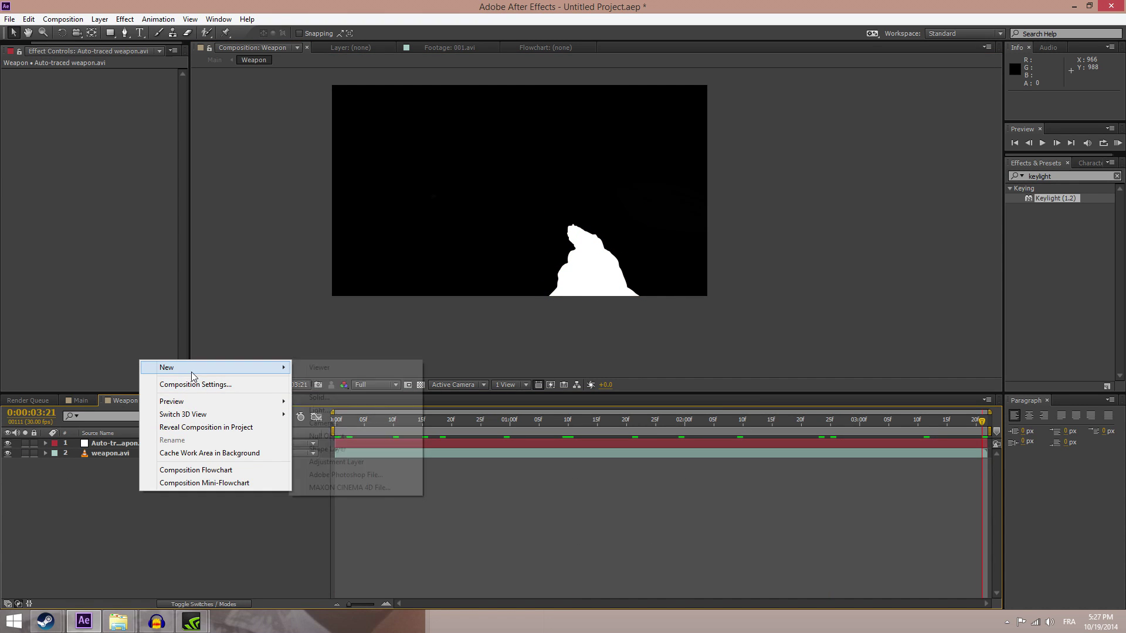
pyautogui.click(363, 396)
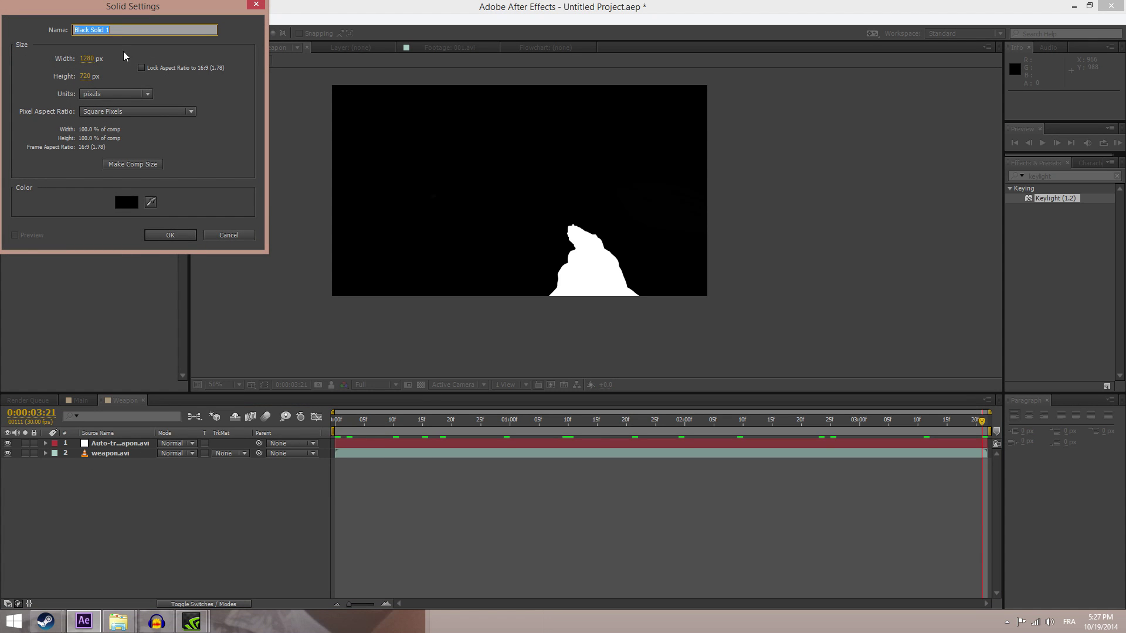
pyautogui.click(195, 236)
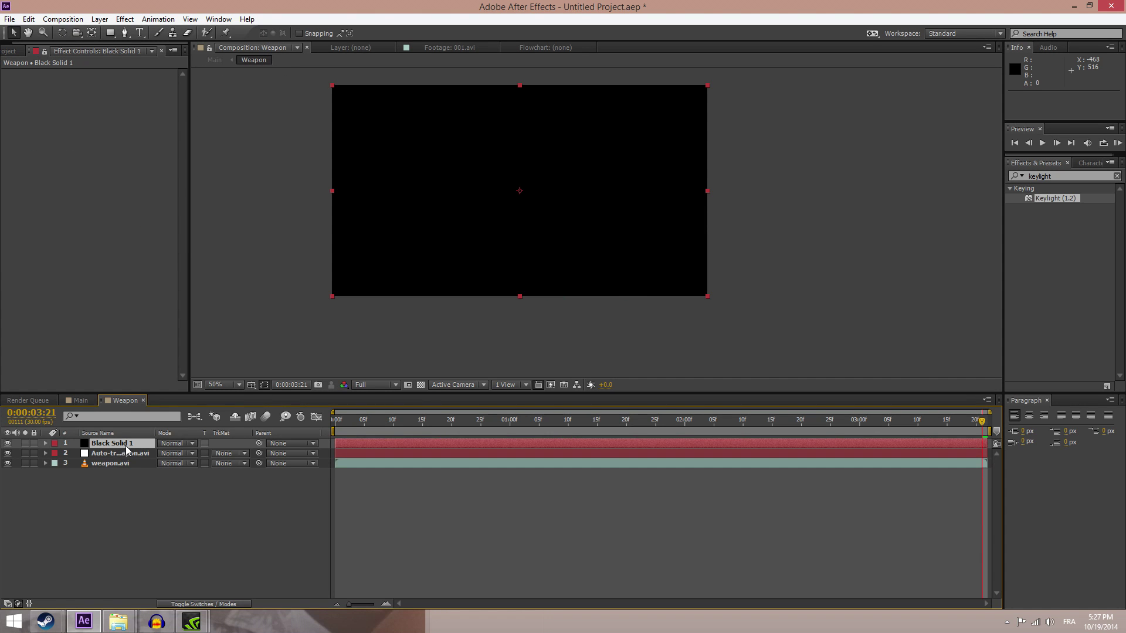
pyautogui.rightClick(127, 446)
pyautogui.click(157, 601)
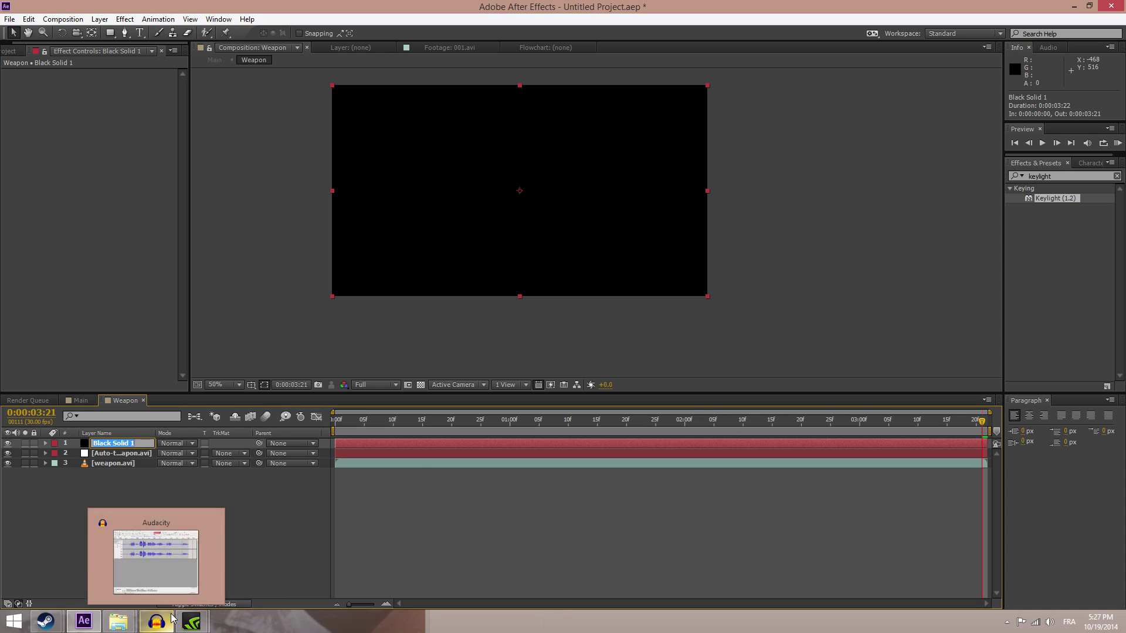
pyautogui.write('Plexus')
pyautogui.press('Return')
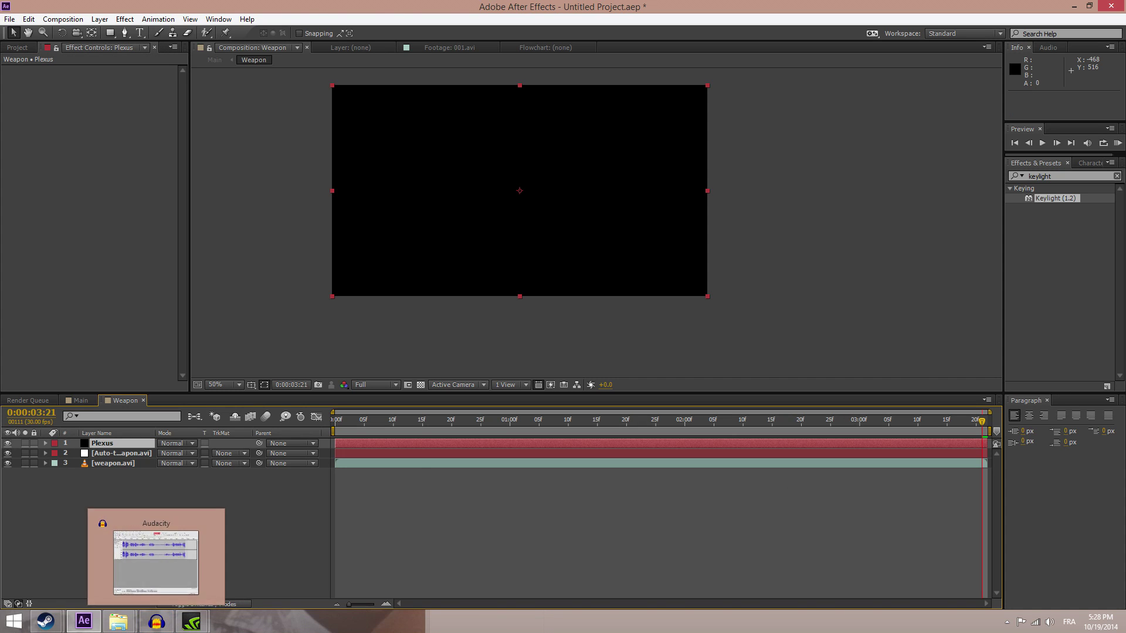
# - Transfer the traced weapon mask to the Plexus solid and delete the Auto-traced weapon.avi layer
pyautogui.click(1075, 177)
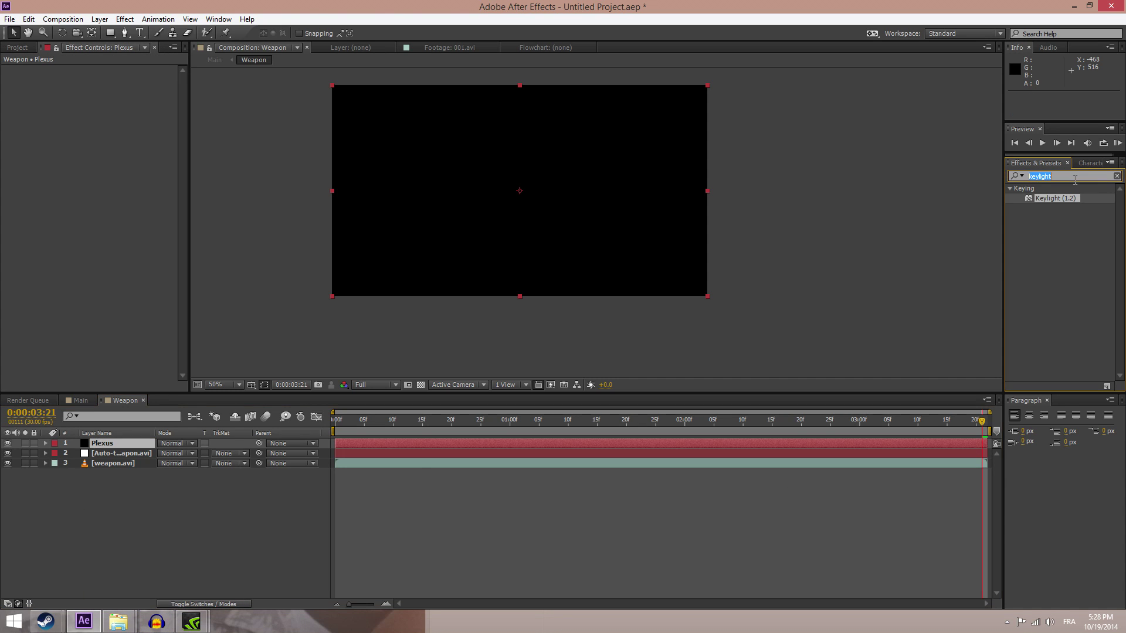
pyautogui.click(117, 453)
pyautogui.press('m')
pyautogui.click(104, 471)
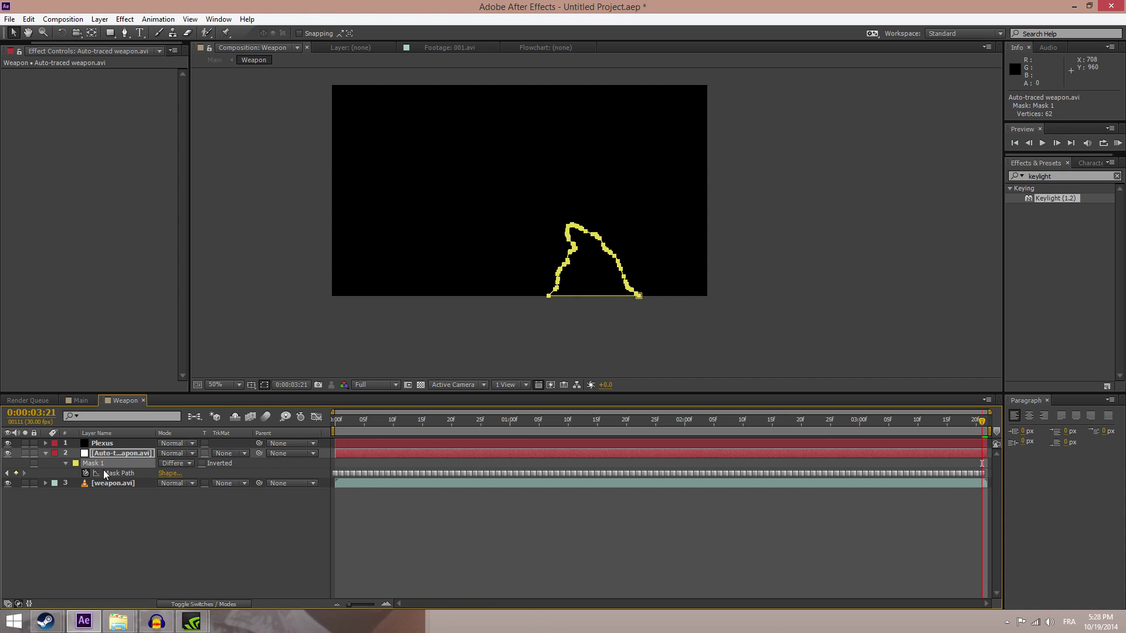
pyautogui.click(337, 417)
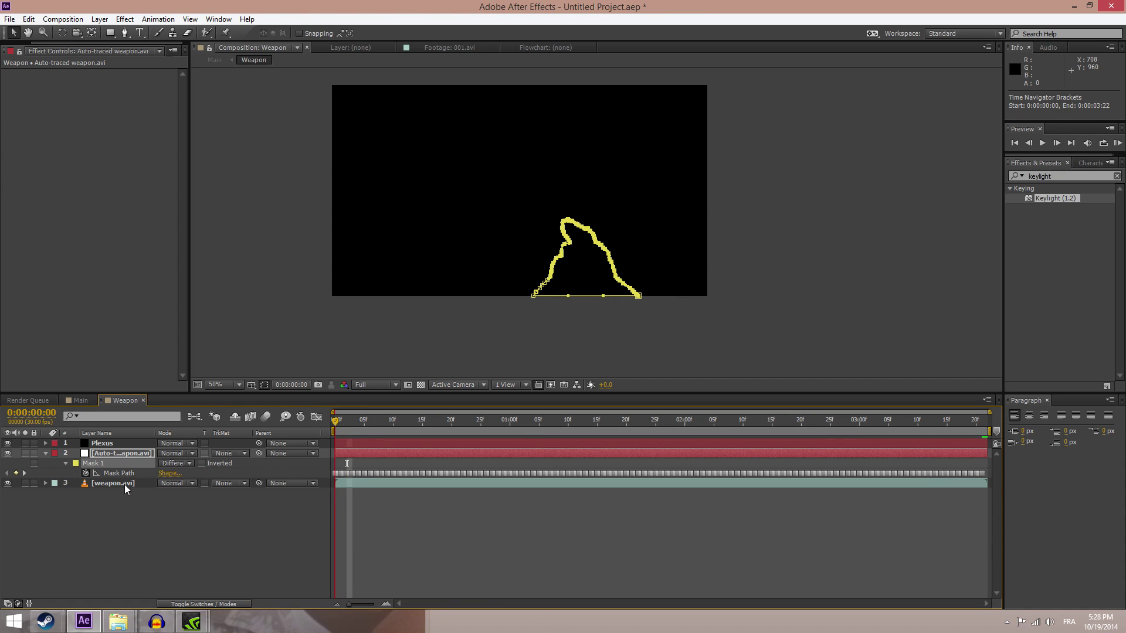
pyautogui.press('Delete')
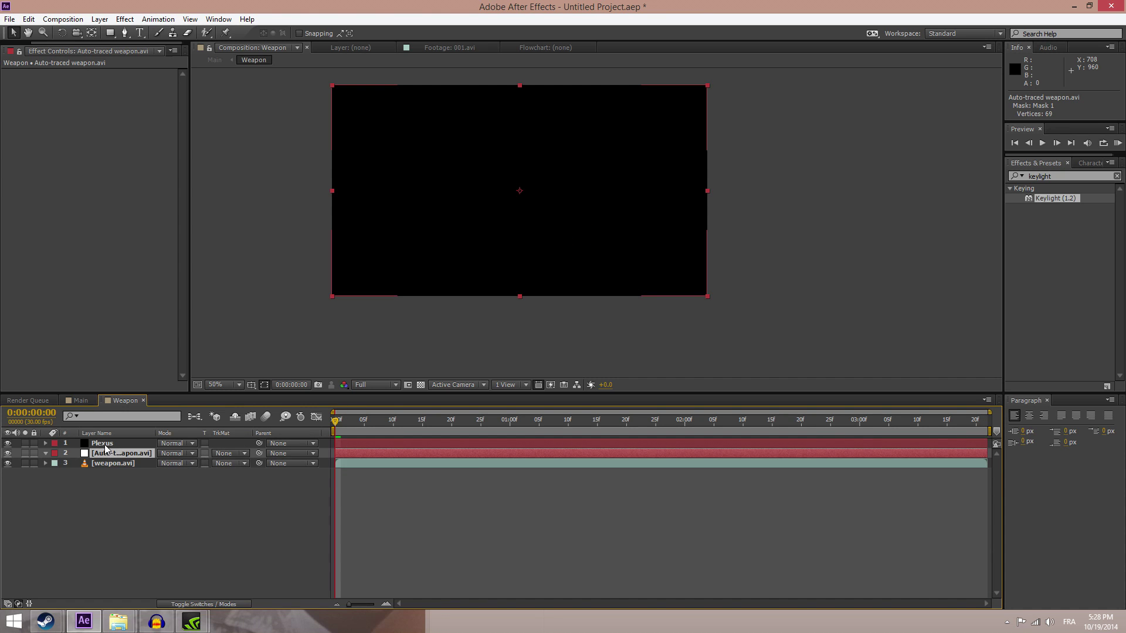
pyautogui.click(104, 444)
pyautogui.press('Return')
pyautogui.click(114, 455)
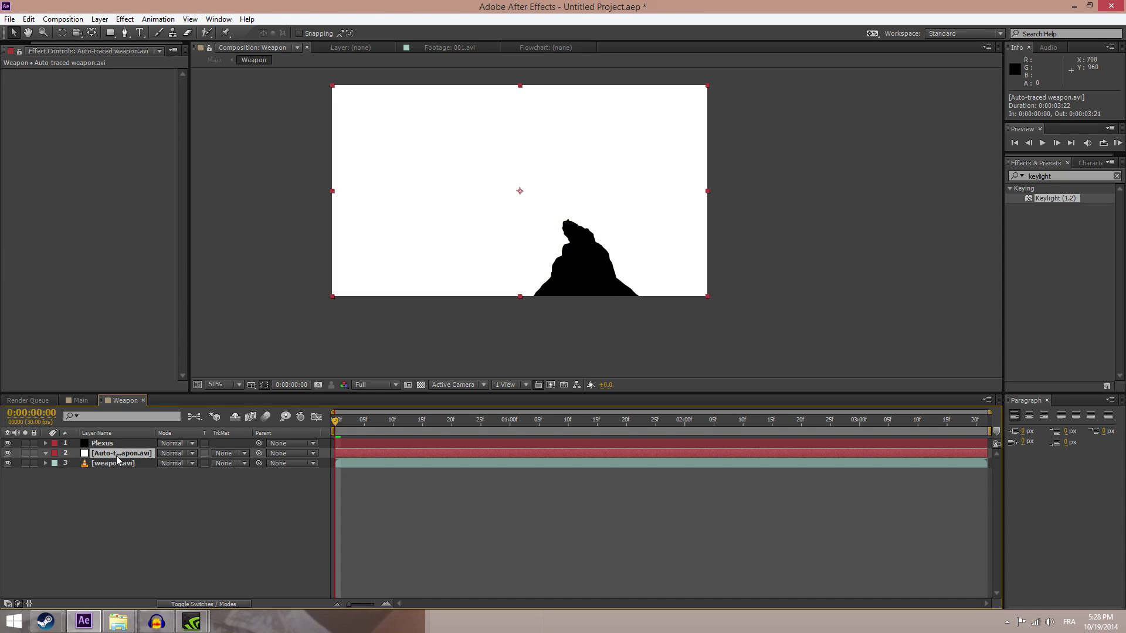
pyautogui.press('Delete')
pyautogui.click(115, 445)
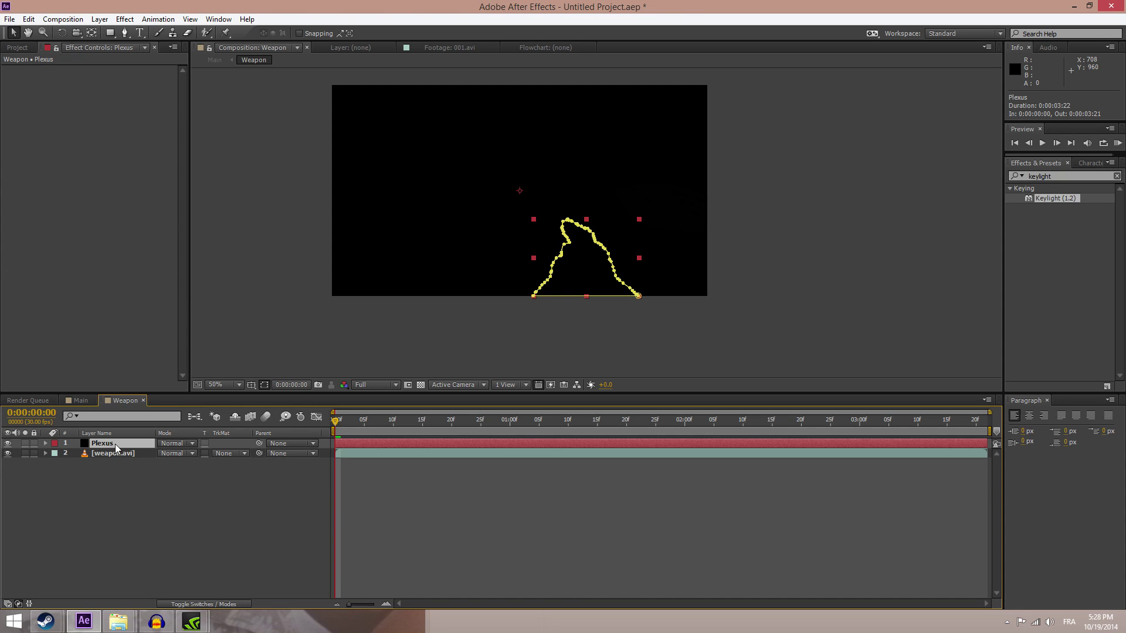
# - Search for plexus and apply the Plexus effect to the Plexus layer
pyautogui.click(1043, 177)
pyautogui.write('plexus')
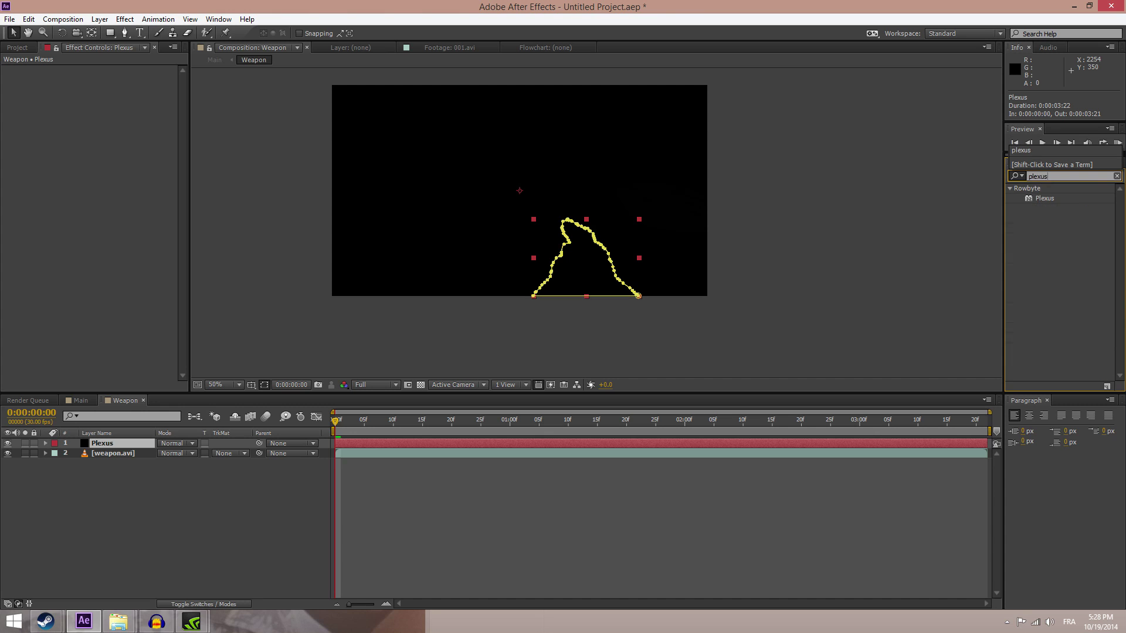
pyautogui.moveTo(1045, 199); pyautogui.dragTo(129, 441)
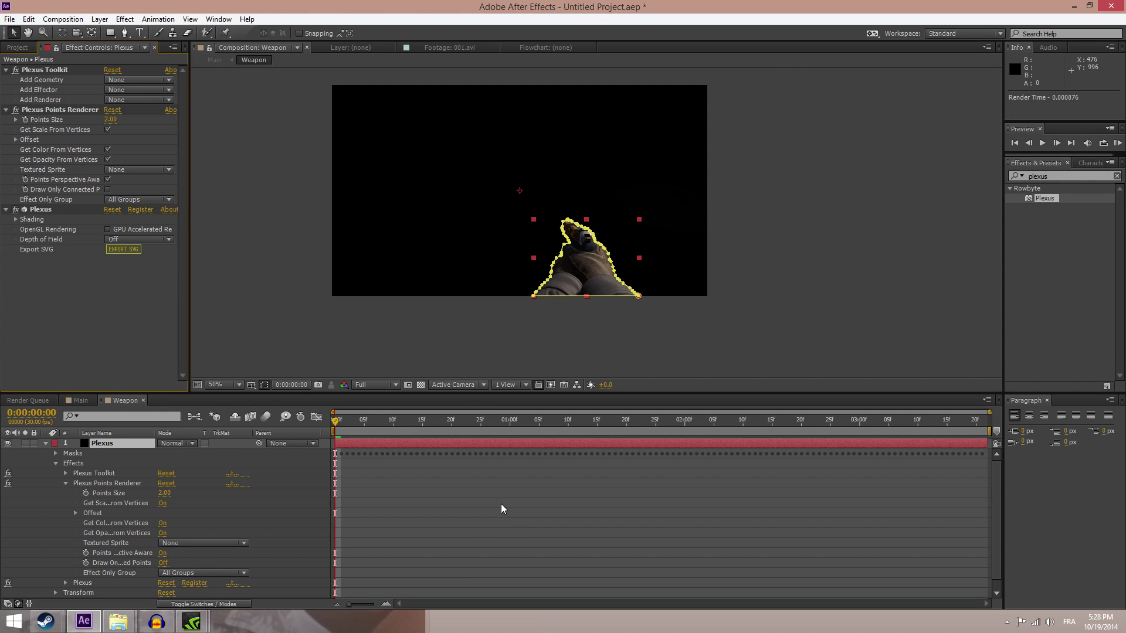
pyautogui.click(501, 504)
# - Add Paths geometry so Plexus points follow the layer's weapon mask
pyautogui.scroll(2, 589, 244)
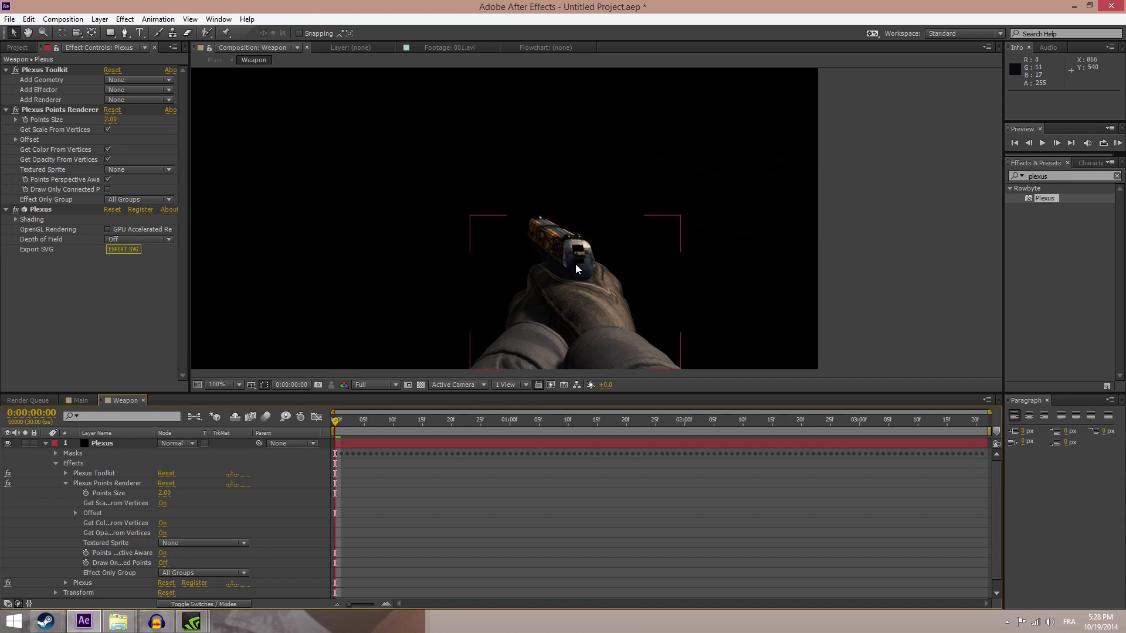
pyautogui.click(125, 80)
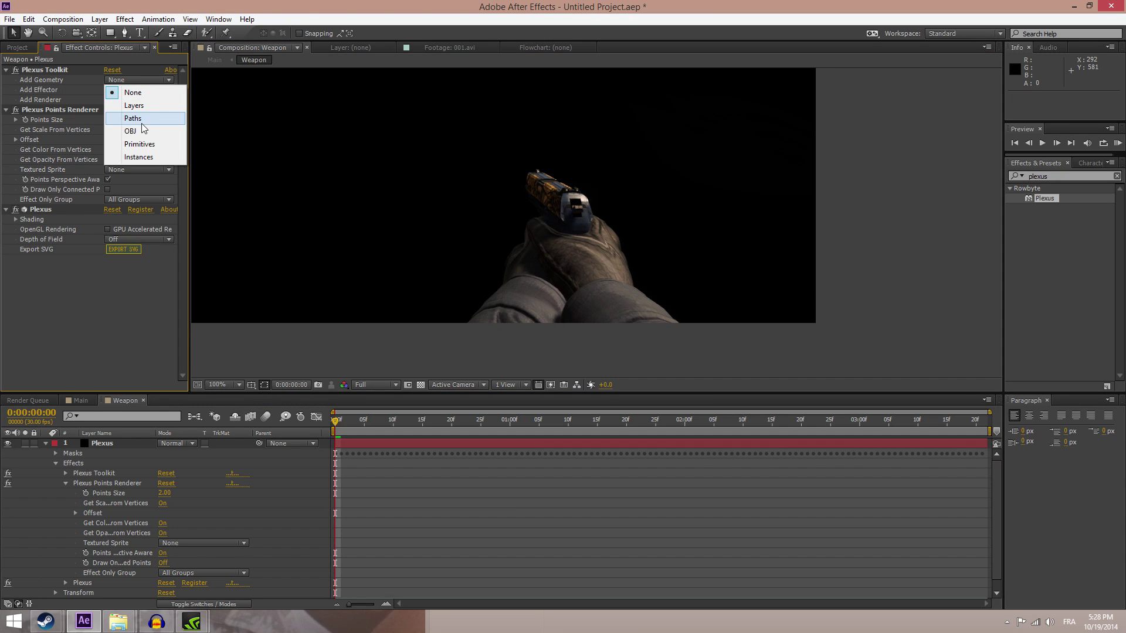
pyautogui.click(35, 81)
pyautogui.click(158, 81)
pyautogui.click(134, 119)
pyautogui.click(524, 504)
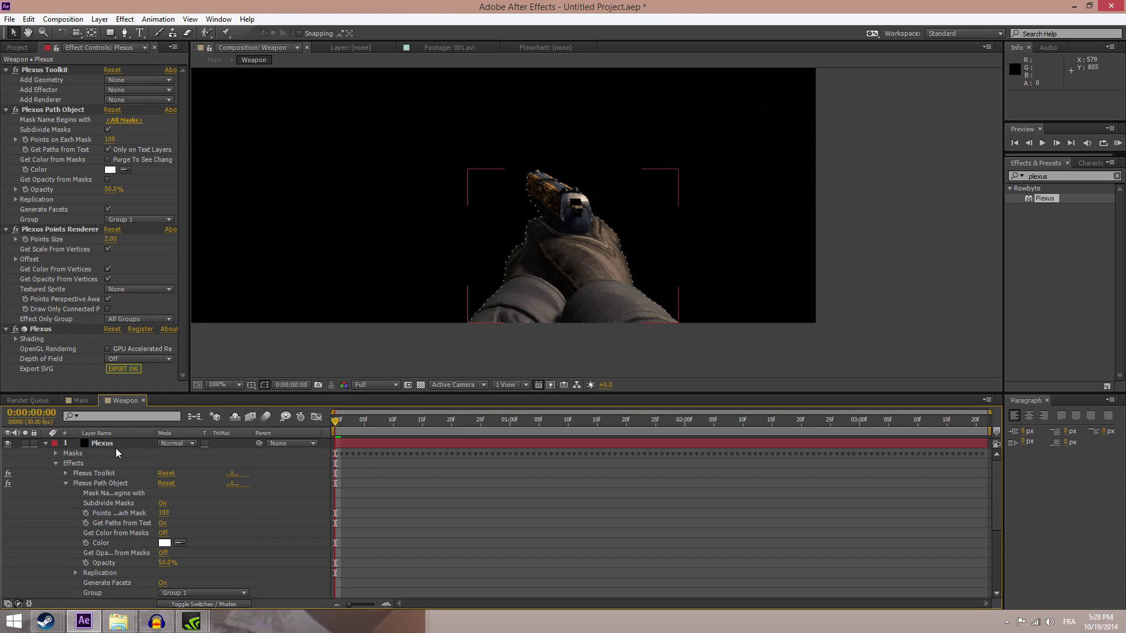
# - Set the Plexus Path Object to 200 points on each mask at 100% opacity
pyautogui.click(136, 484)
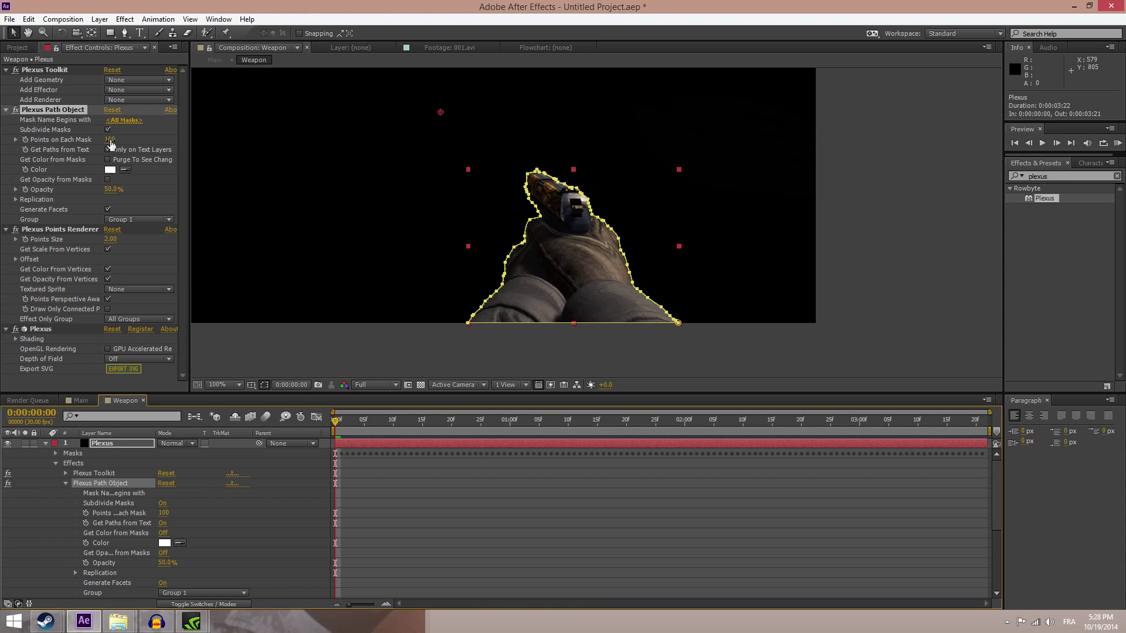
pyautogui.click(114, 144)
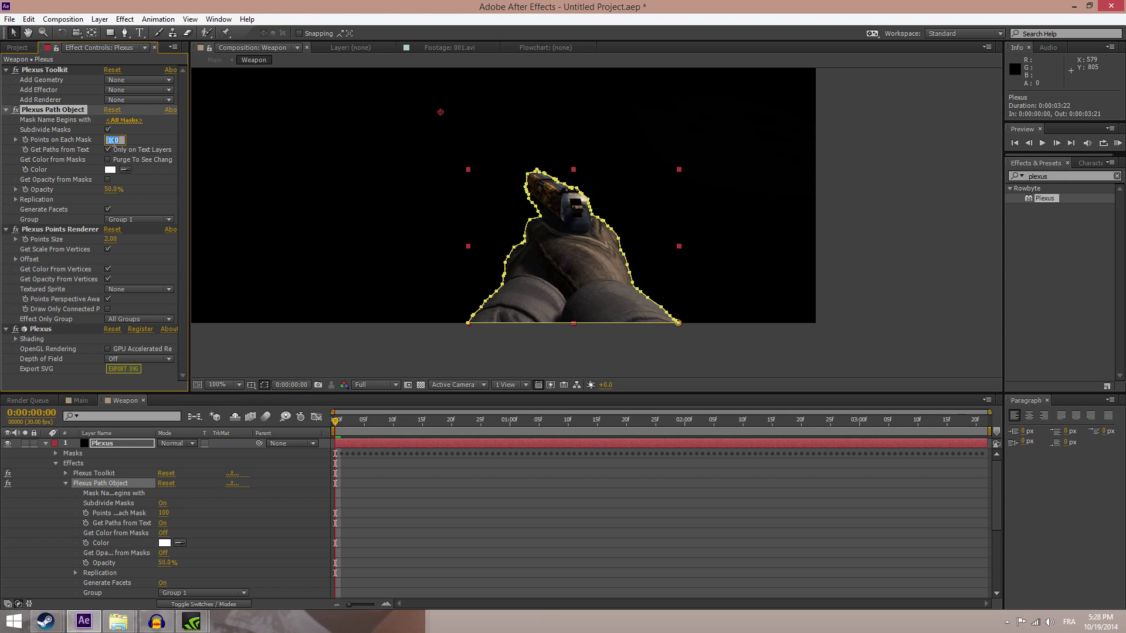
pyautogui.write('200')
pyautogui.press('Return')
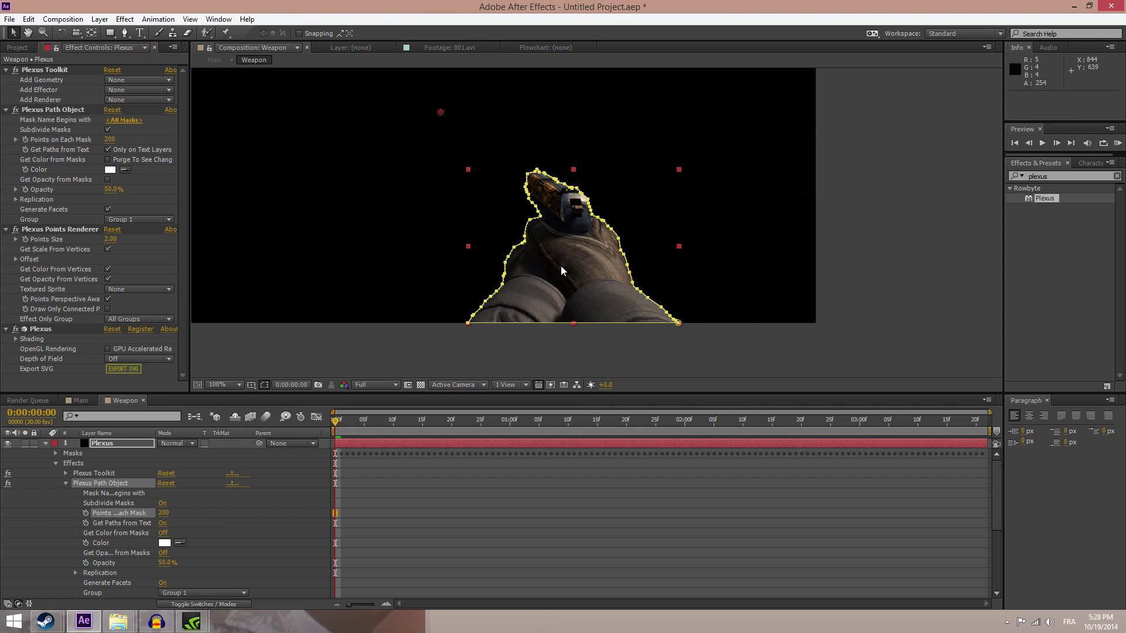
pyautogui.click(558, 492)
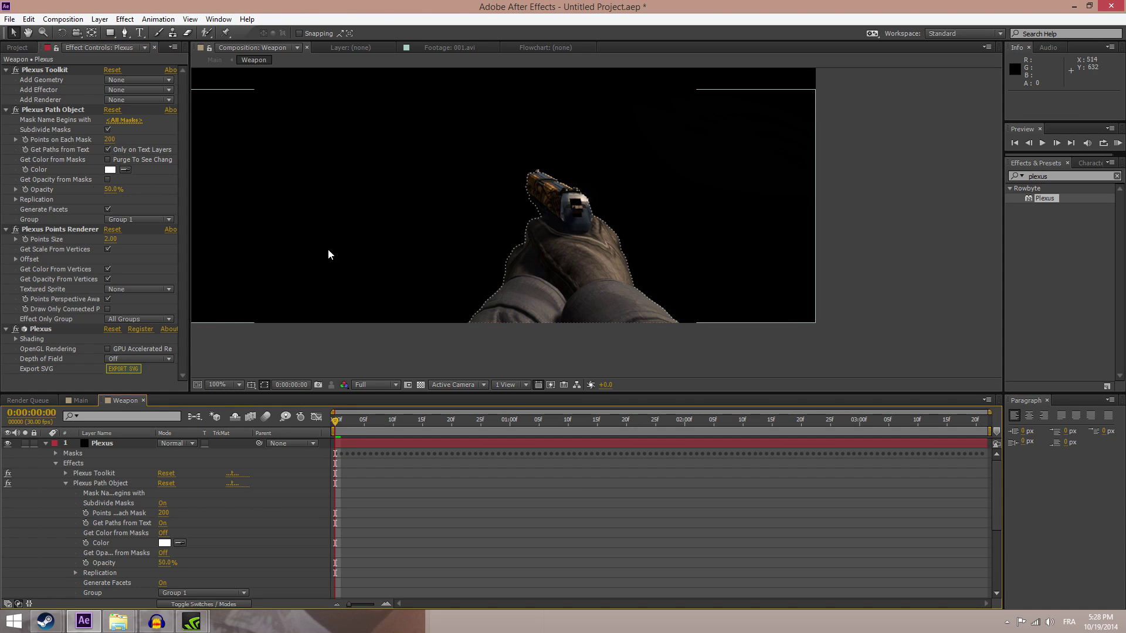
pyautogui.click(112, 190)
pyautogui.write('100')
pyautogui.press('Return')
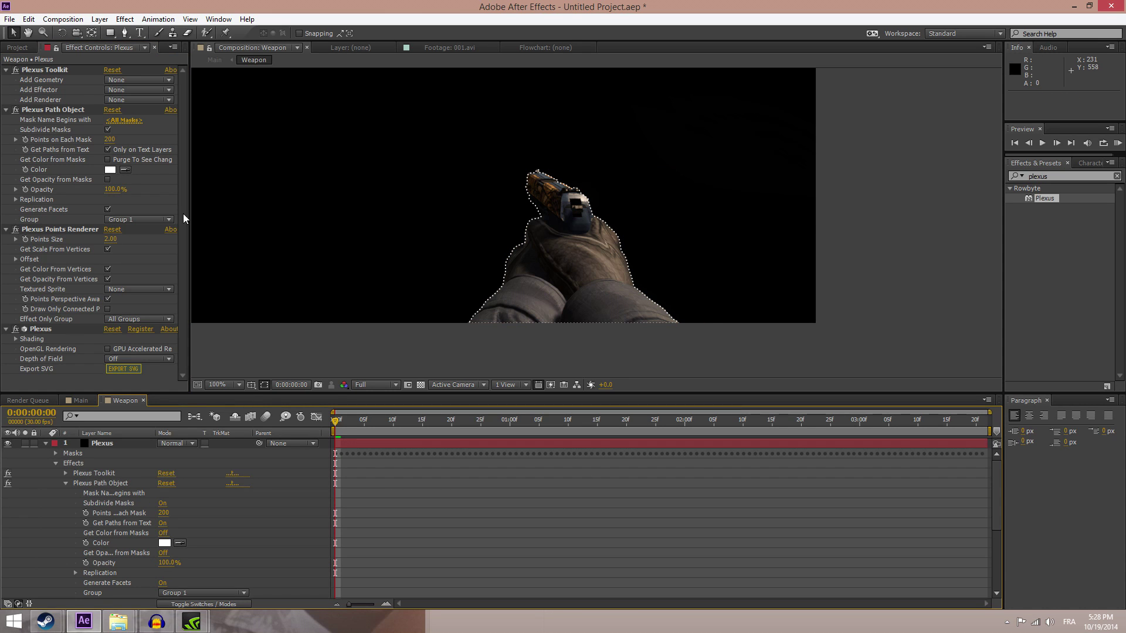
pyautogui.click(591, 188)
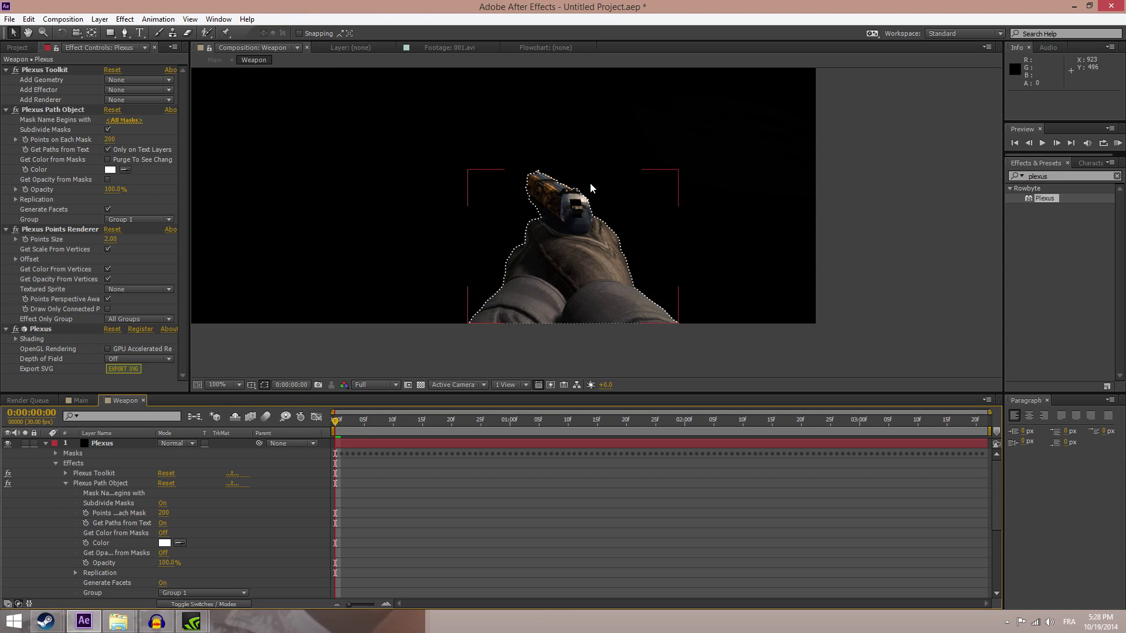
pyautogui.click(347, 249)
# - Add a Plexus Lines renderer with Maximum Distance 250 and 20 max vertices
pyautogui.click(122, 98)
pyautogui.press('Escape')
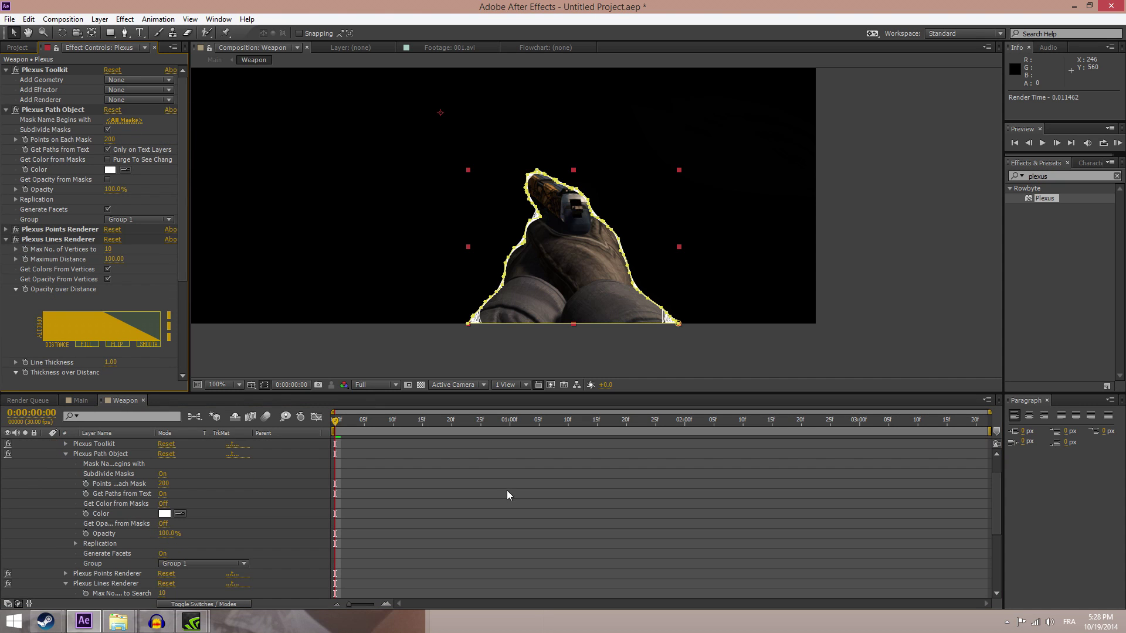
pyautogui.click(507, 490)
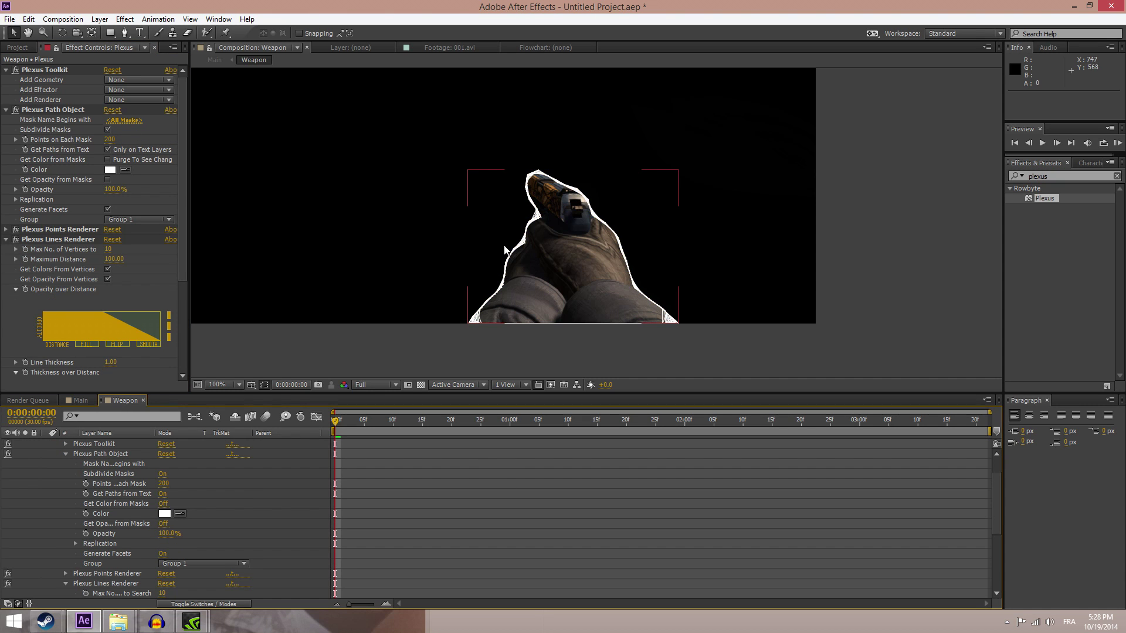
pyautogui.click(114, 259)
pyautogui.write('250')
pyautogui.press('Return')
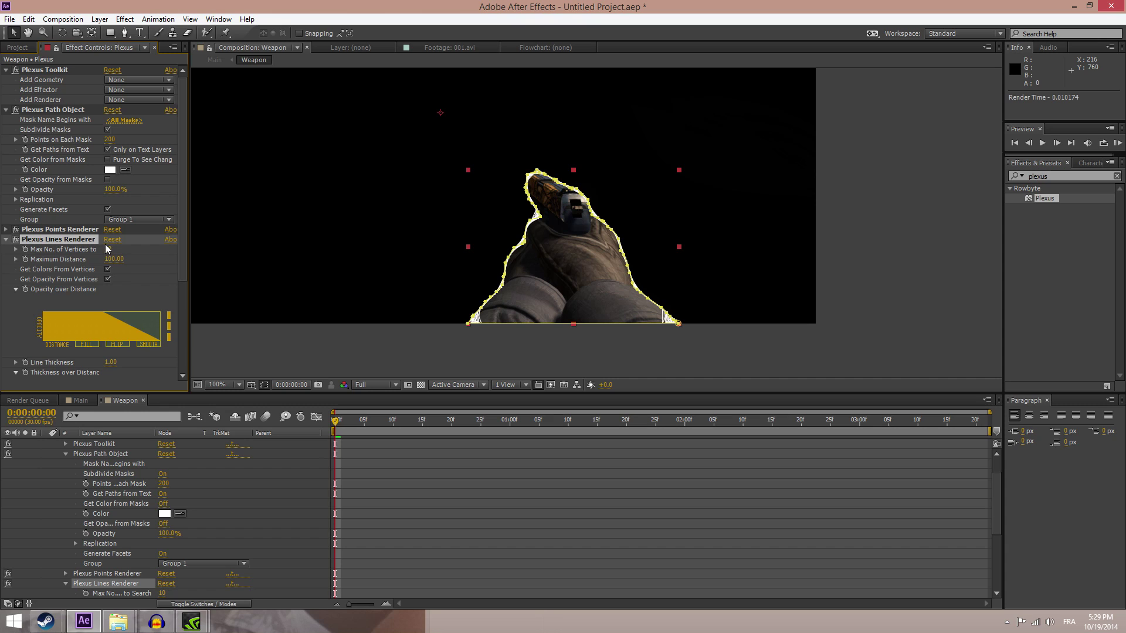
pyautogui.click(109, 249)
pyautogui.click(120, 261)
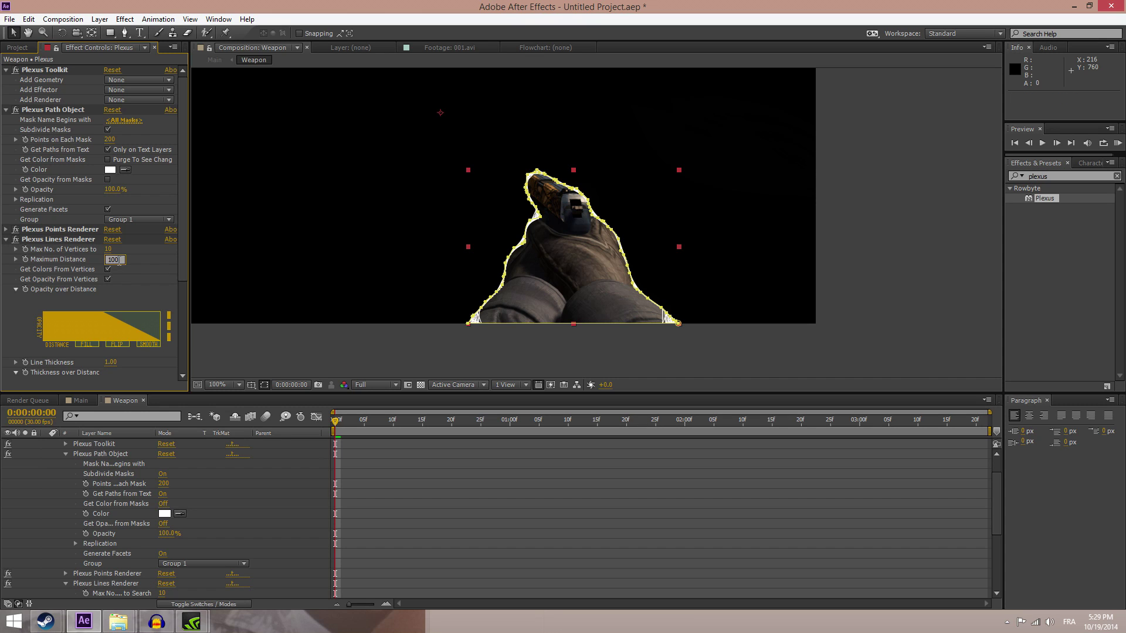
pyautogui.press('Return')
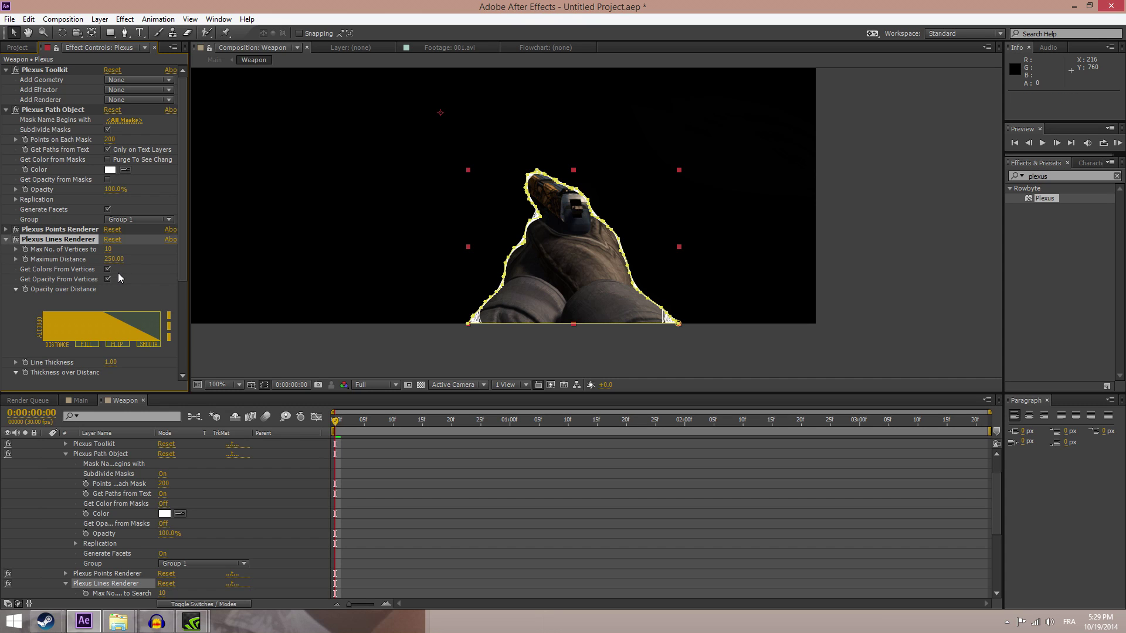
pyautogui.click(107, 251)
pyautogui.write('20')
pyautogui.press('Return')
# - Set line thickness 0.50, stop taking colour and opacity from vertices, and use 10% lines opacity
pyautogui.click(474, 580)
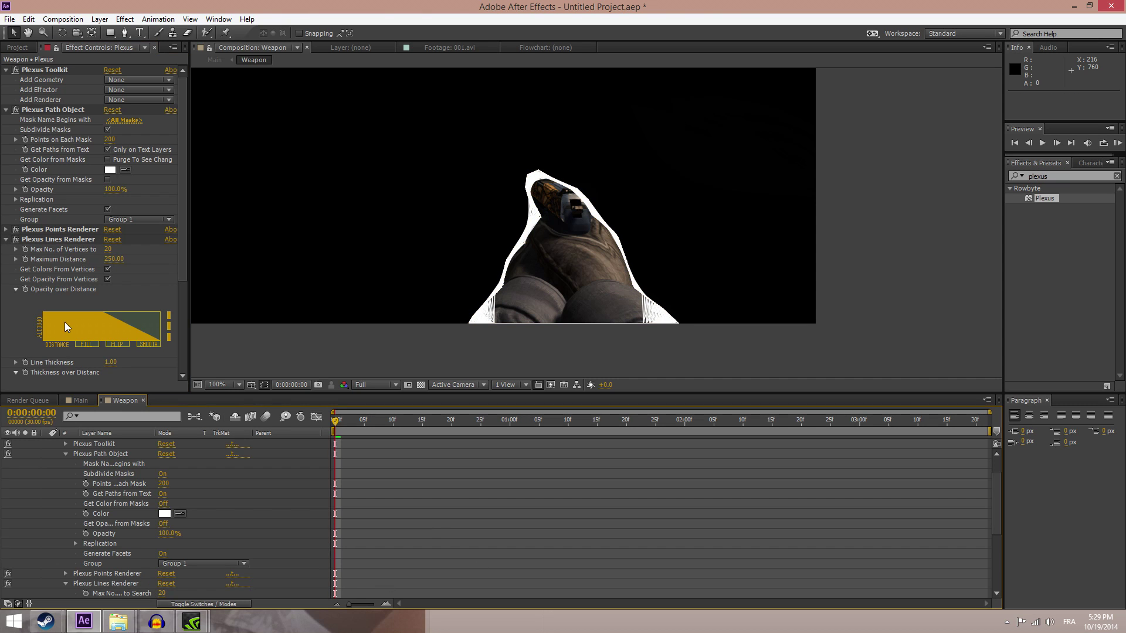
pyautogui.click(111, 363)
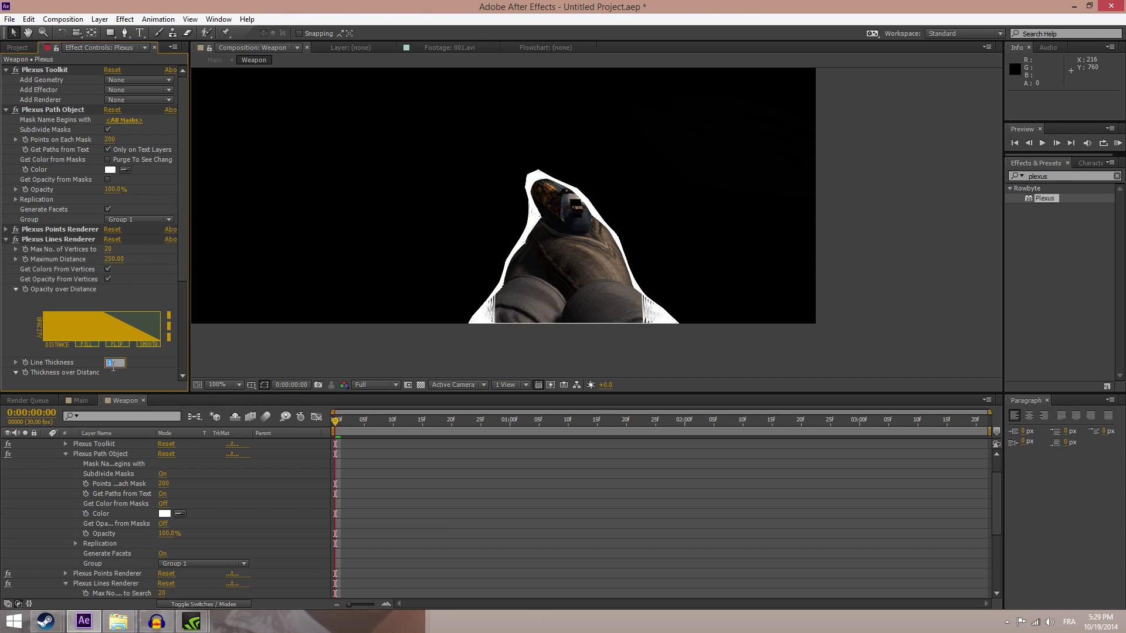
pyautogui.write('.5')
pyautogui.press('Return')
pyautogui.click(474, 302)
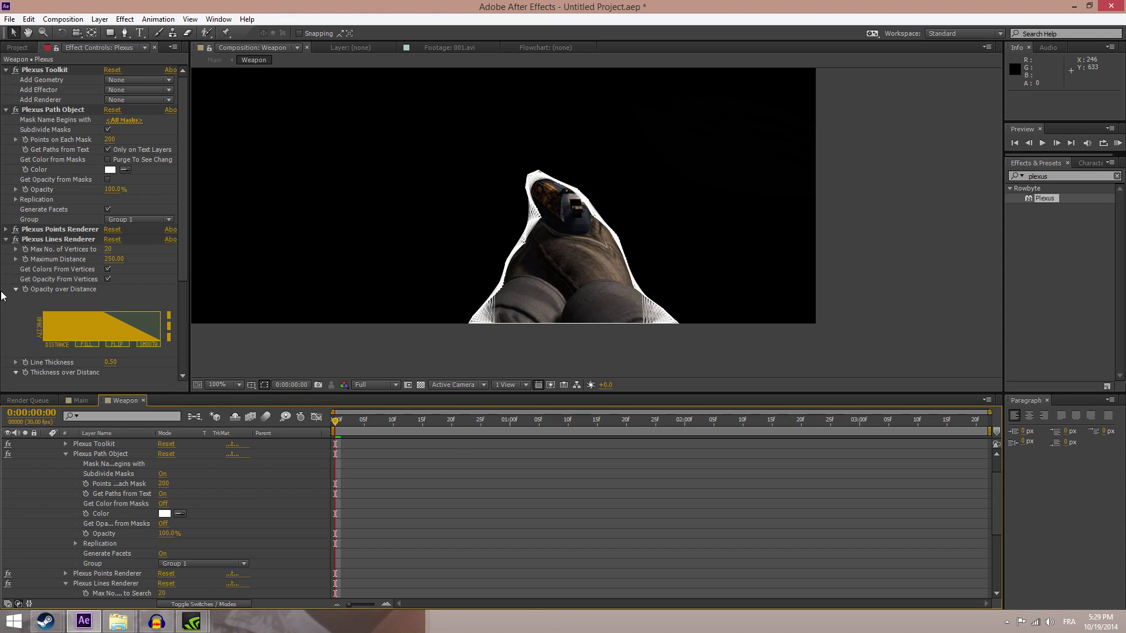
pyautogui.click(107, 270)
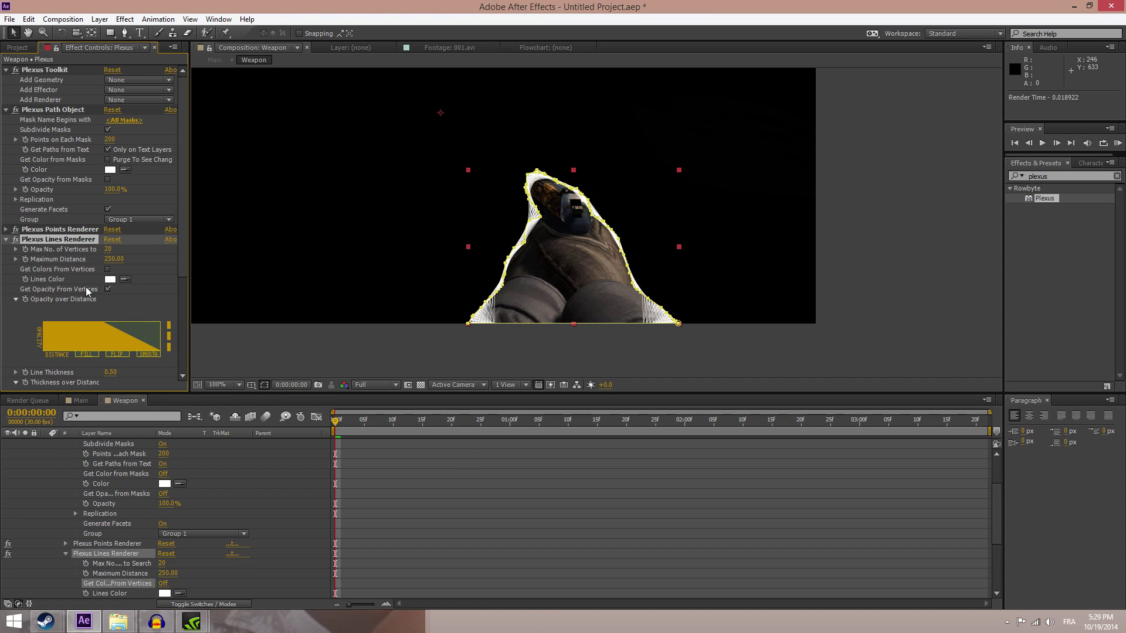
pyautogui.click(108, 289)
pyautogui.click(111, 299)
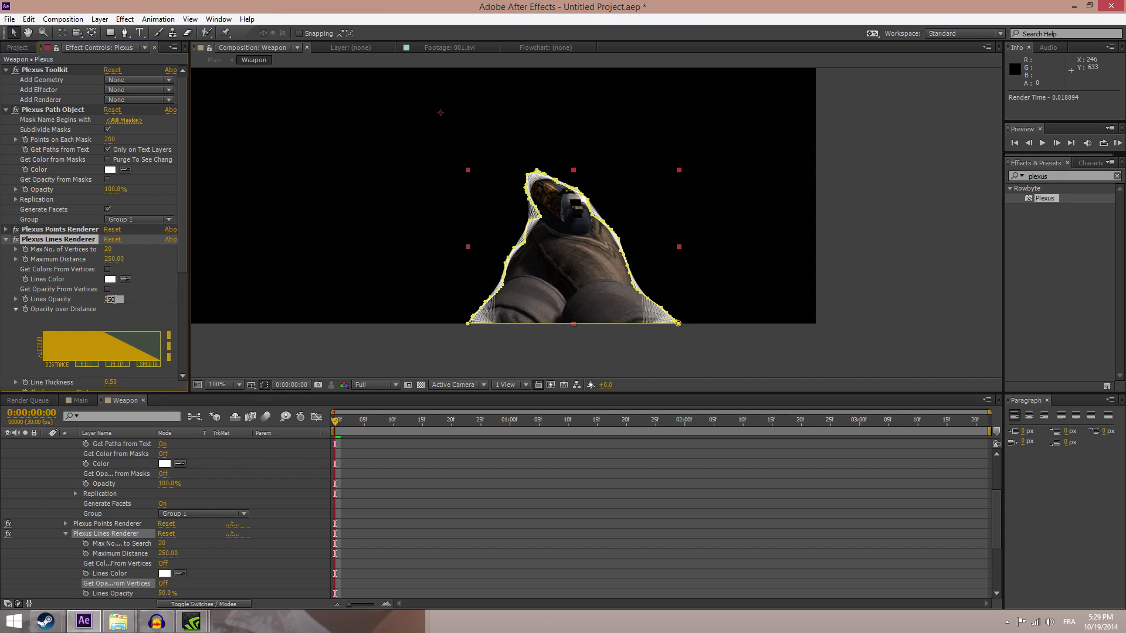
pyautogui.write('10')
pyautogui.press('Return')
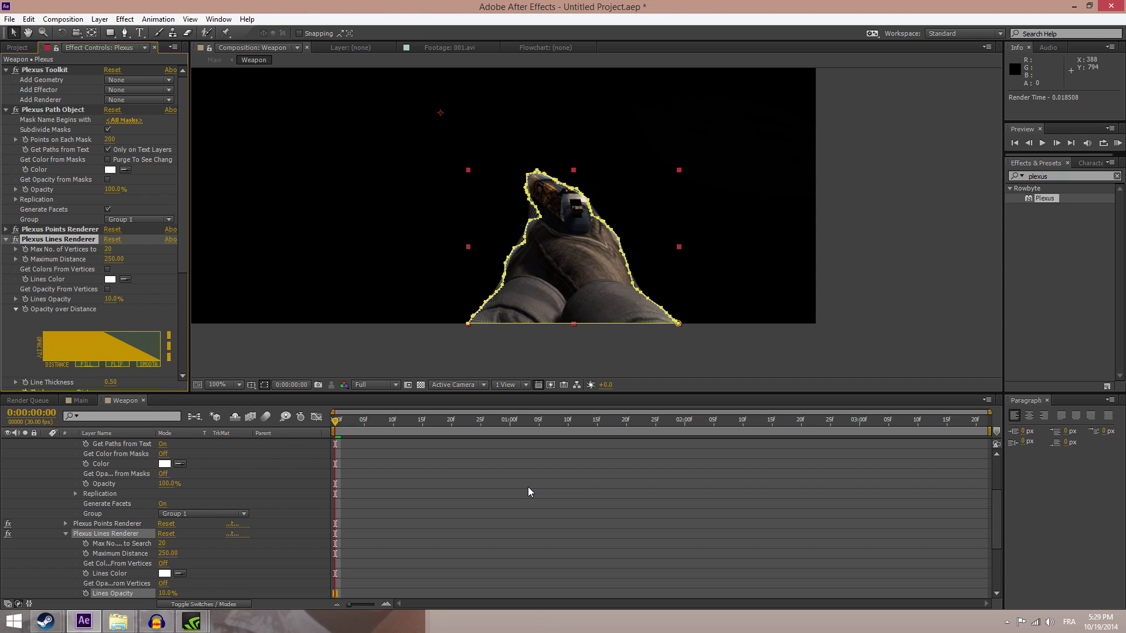
pyautogui.click(527, 487)
# - Open the Main composition and scrub forward to the enemy falling, then back through the gameplay
pyautogui.click(17, 48)
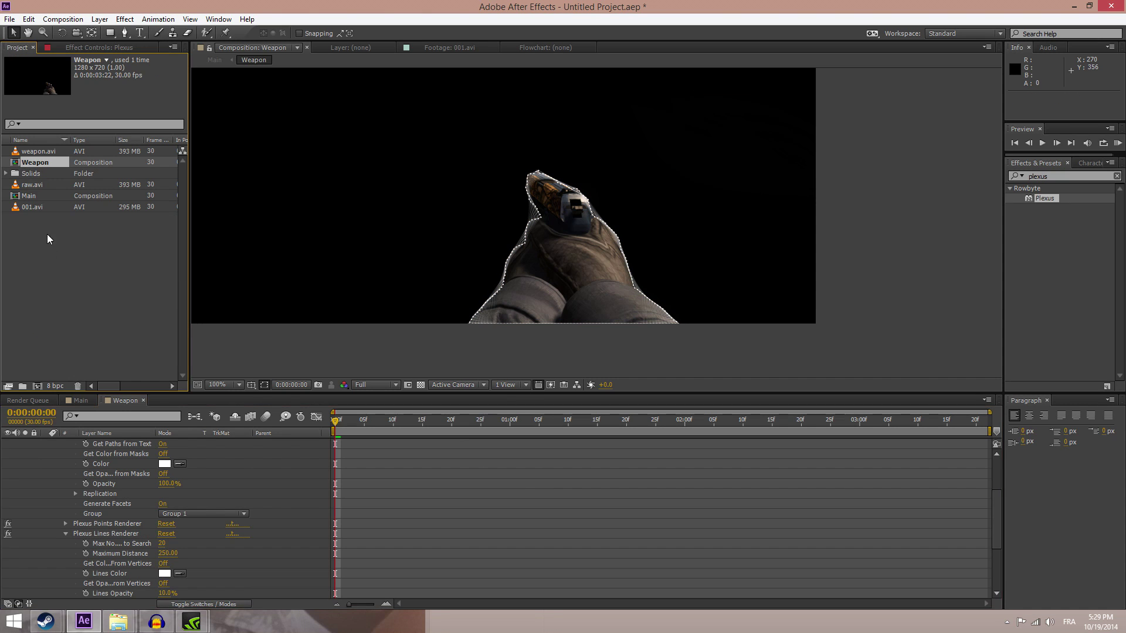
pyautogui.doubleClick(28, 197)
pyautogui.moveTo(572, 343); pyautogui.dragTo(477, 207)
pyautogui.moveTo(499, 420); pyautogui.dragTo(890, 432)
pyautogui.hscroll(3, 606, 177)
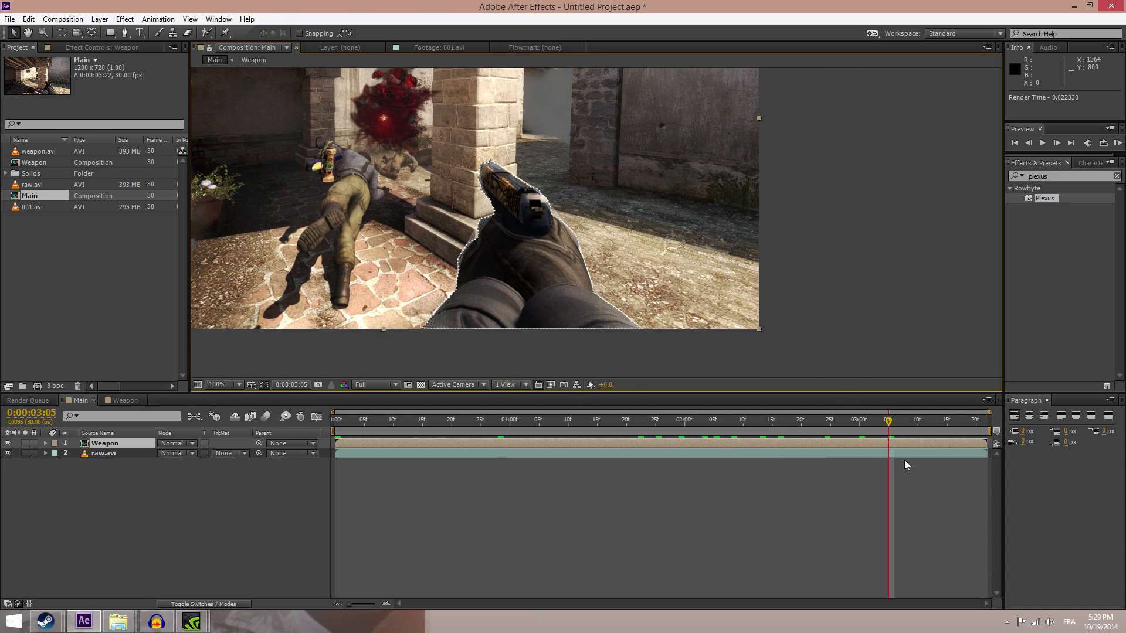
pyautogui.moveTo(925, 427); pyautogui.dragTo(568, 426)
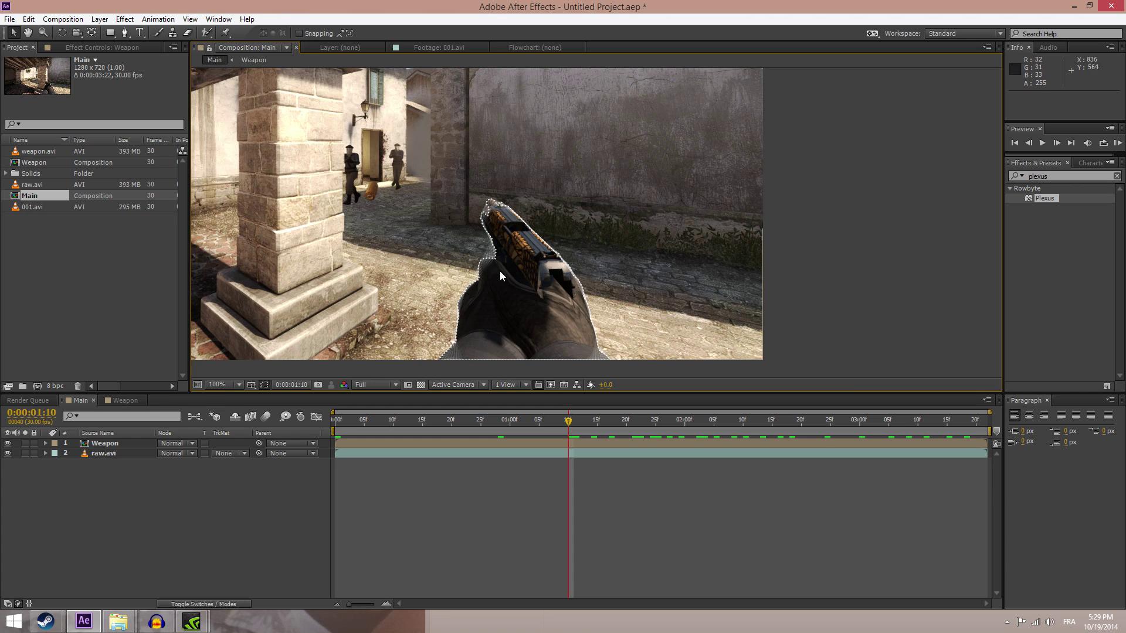
# - Play a preview of the Main comp, then return to around 0:00:01:11 and recentre the view
pyautogui.moveTo(545, 286); pyautogui.dragTo(524, 240)
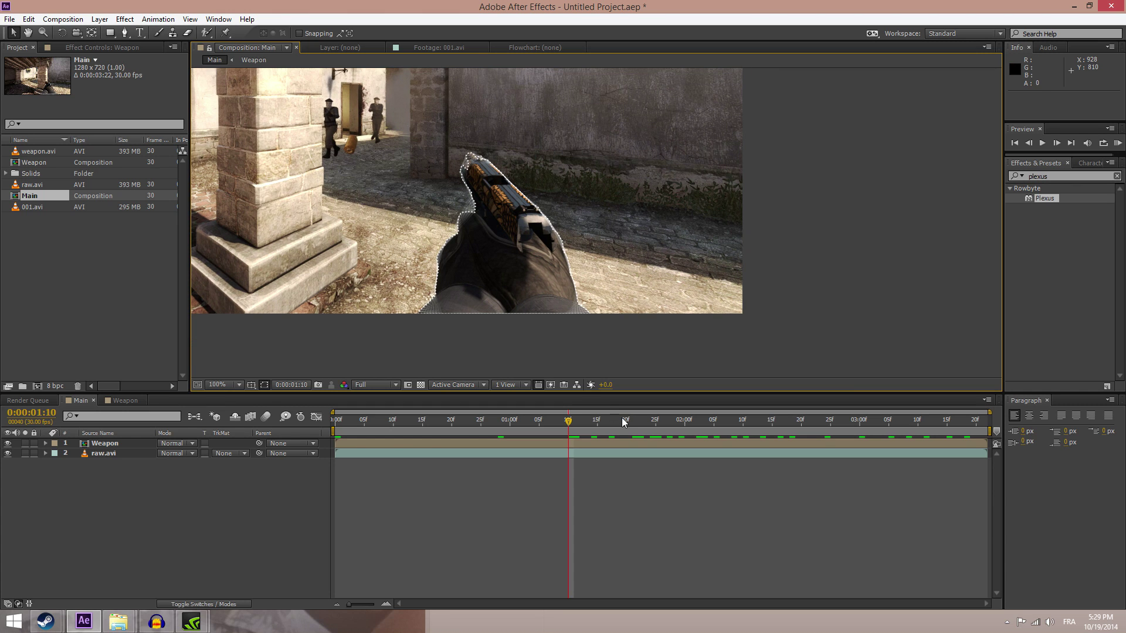
pyautogui.press('space')
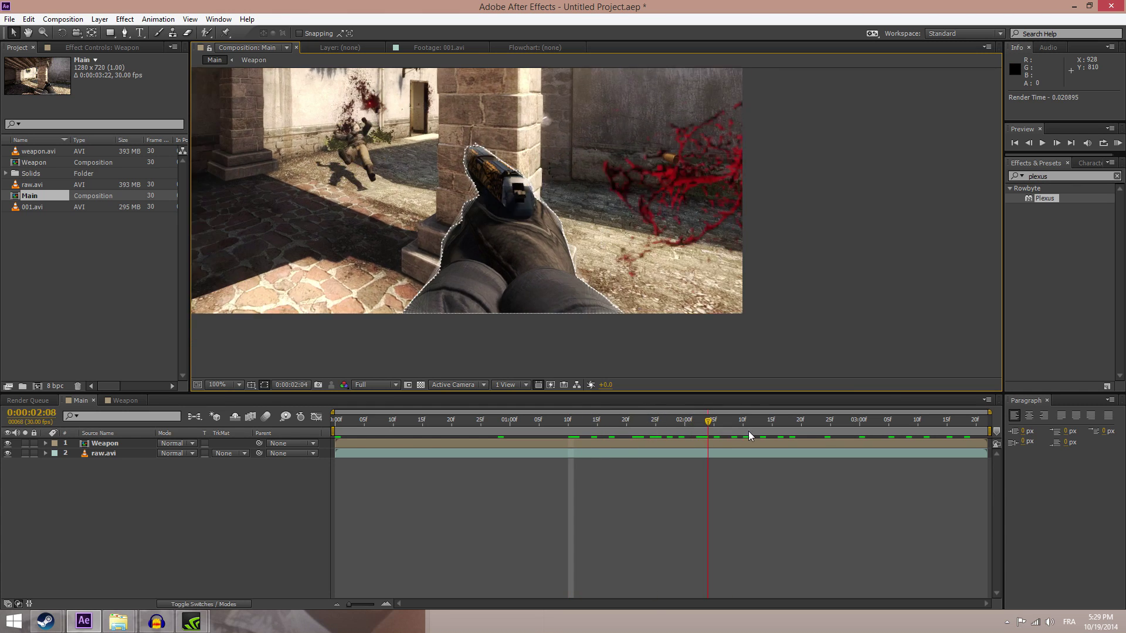
pyautogui.moveTo(674, 435); pyautogui.dragTo(573, 441)
pyautogui.moveTo(550, 305); pyautogui.dragTo(570, 348)
pyautogui.scroll(-2, 544, 262)
pyautogui.moveTo(544, 263)
pyautogui.mouseDown()
pyautogui.moveTo(577, 296)
pyautogui.moveTo(552, 267)
pyautogui.mouseUp()
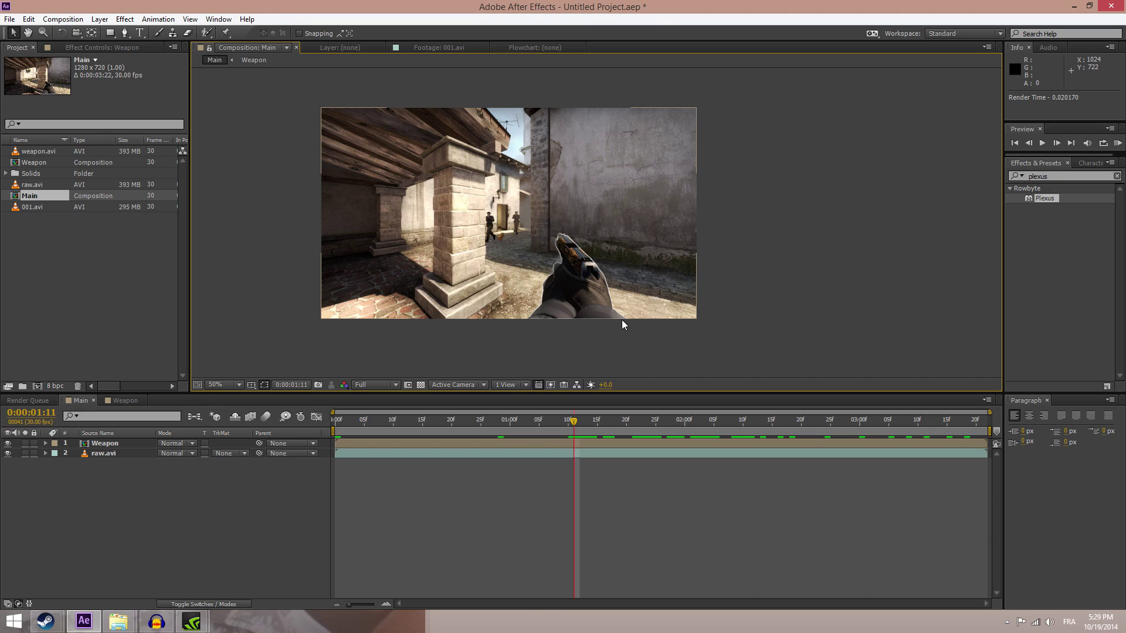